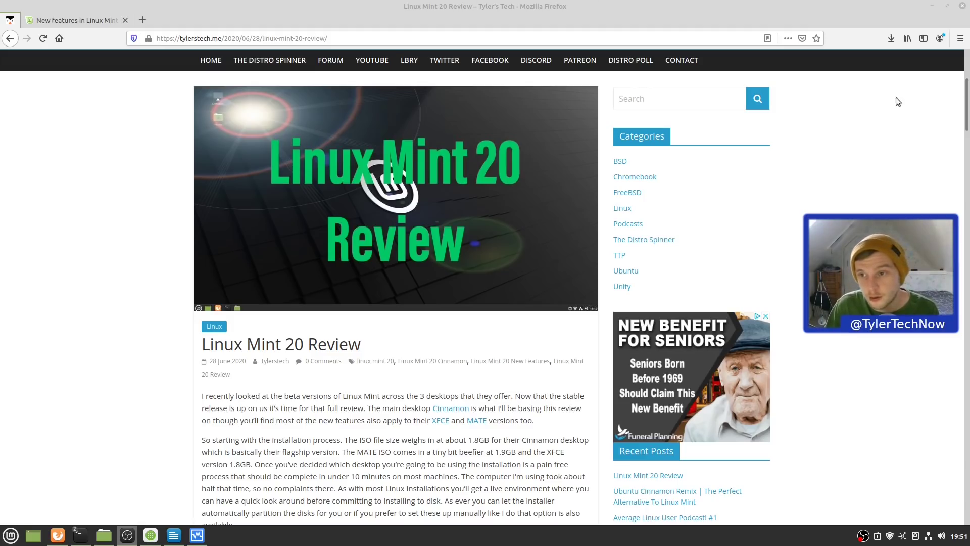
- Scroll the Linux Mint 20 Review article on Tyler's Tech slightly
{"action": "left_click_drag", "start_coordinate": [967, 101], "coordinate": [967, 103]}
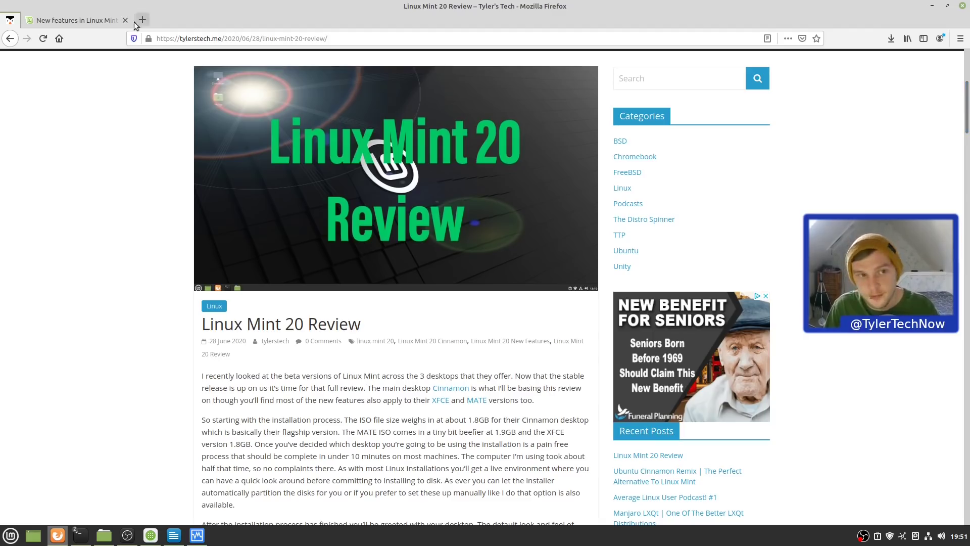
- Minimize Firefox, launch Welcome from the menu, and place it left of the Home window
{"action": "left_click", "coordinate": [930, 7]}
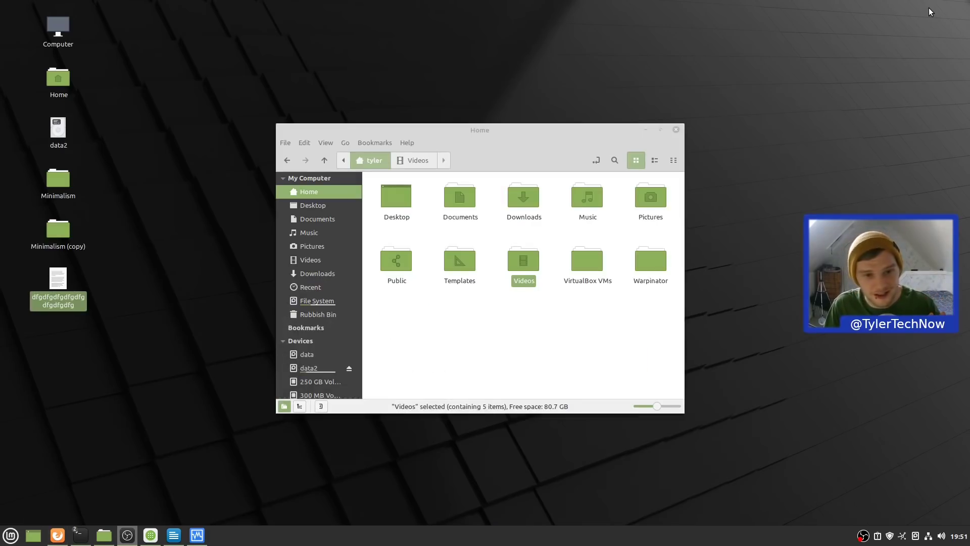
{"action": "left_click_drag", "start_coordinate": [452, 141], "coordinate": [648, 116]}
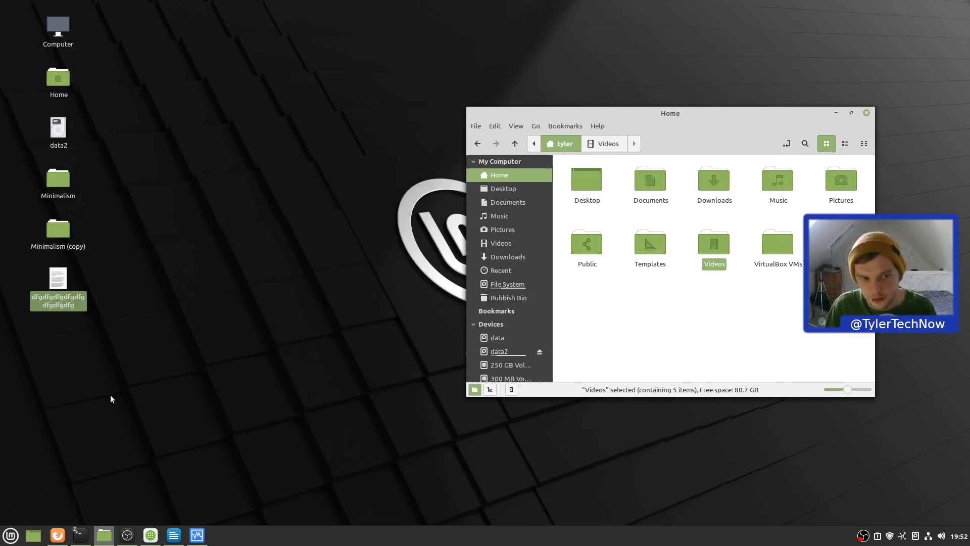
{"action": "left_click", "coordinate": [11, 535]}
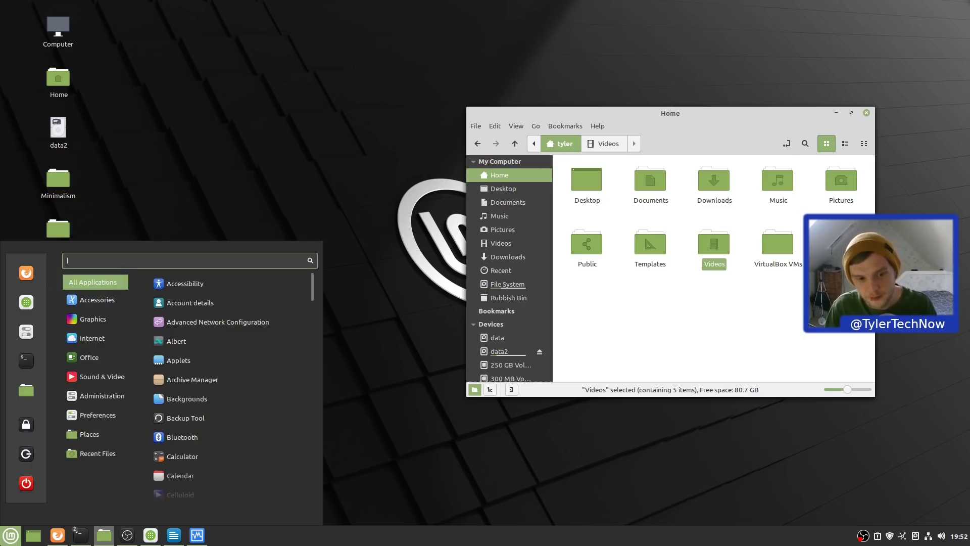
{"action": "type", "text": "welcome"}
{"action": "key", "text": "Return"}
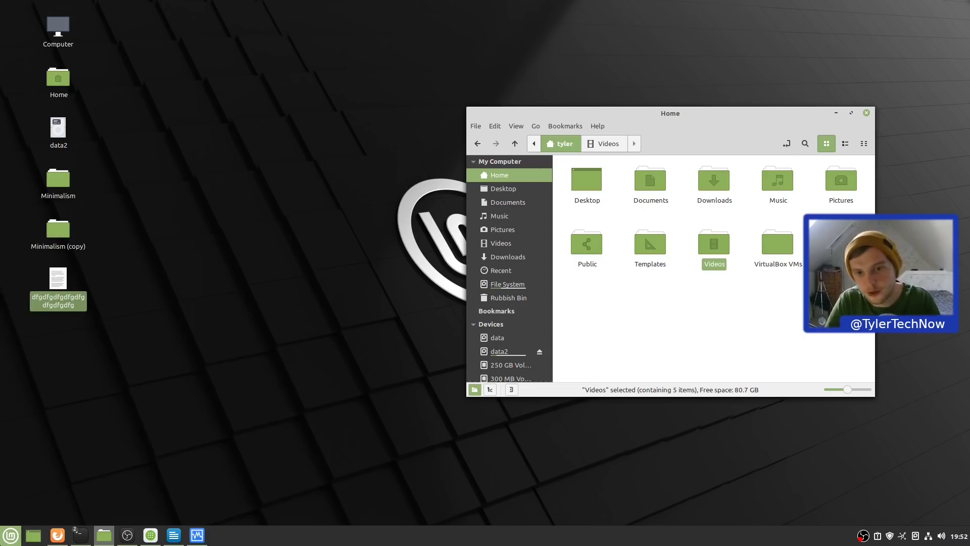
{"action": "left_click_drag", "start_coordinate": [517, 126], "coordinate": [287, 119]}
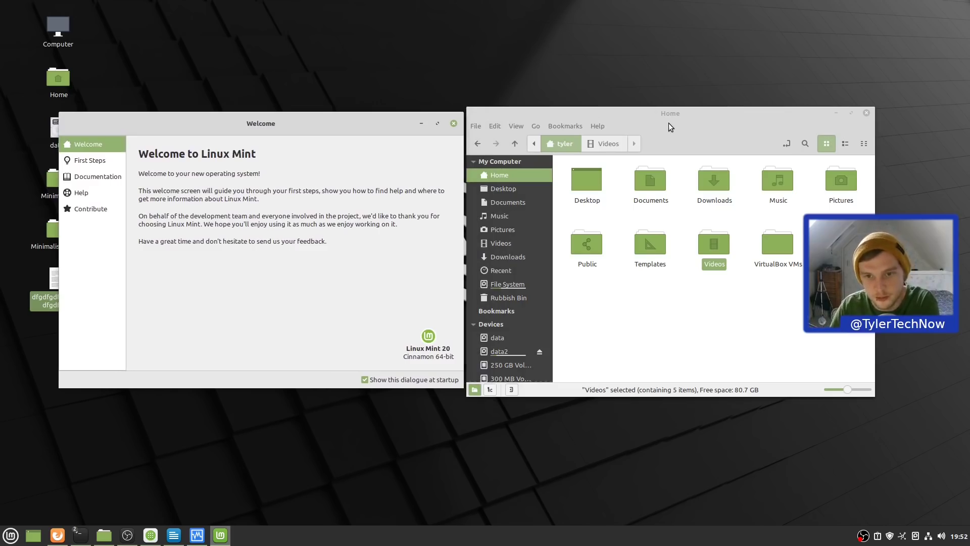
- Nudge both windows right, then on First Steps switch the desktop colour to blue, then purple
{"action": "left_click_drag", "start_coordinate": [669, 124], "coordinate": [729, 118]}
{"action": "left_click_drag", "start_coordinate": [256, 112], "coordinate": [290, 110]}
{"action": "left_click", "coordinate": [126, 159]}
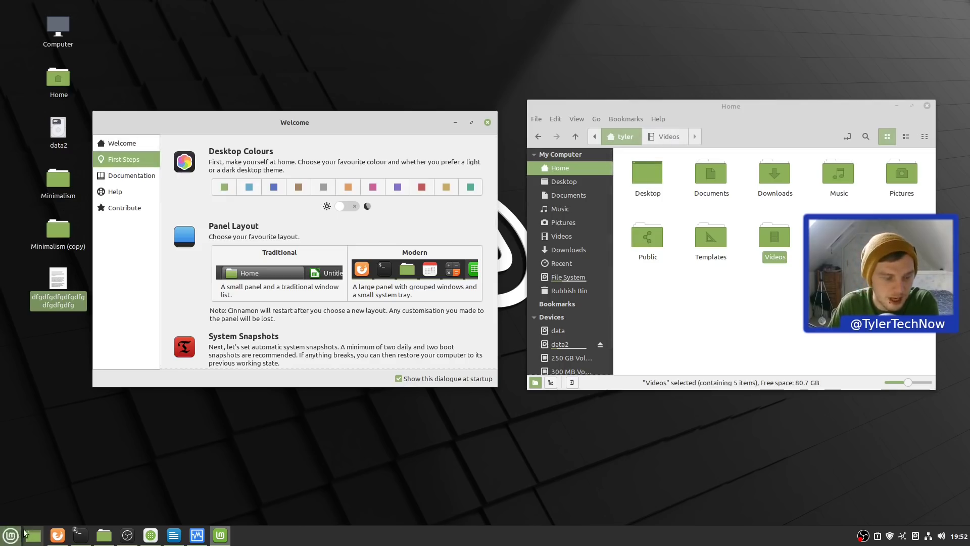
{"action": "left_click", "coordinate": [248, 188]}
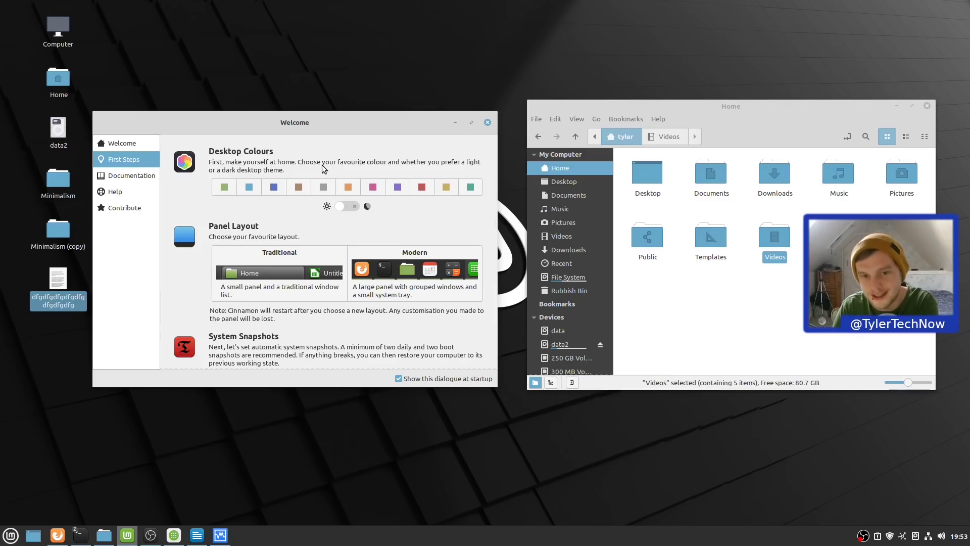
{"action": "left_click", "coordinate": [397, 190]}
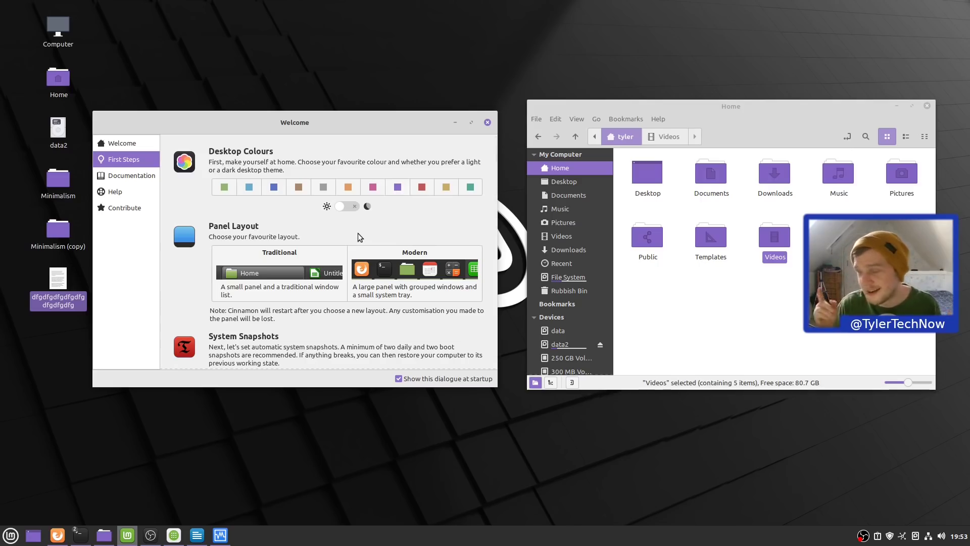
{"action": "key", "text": "super"}
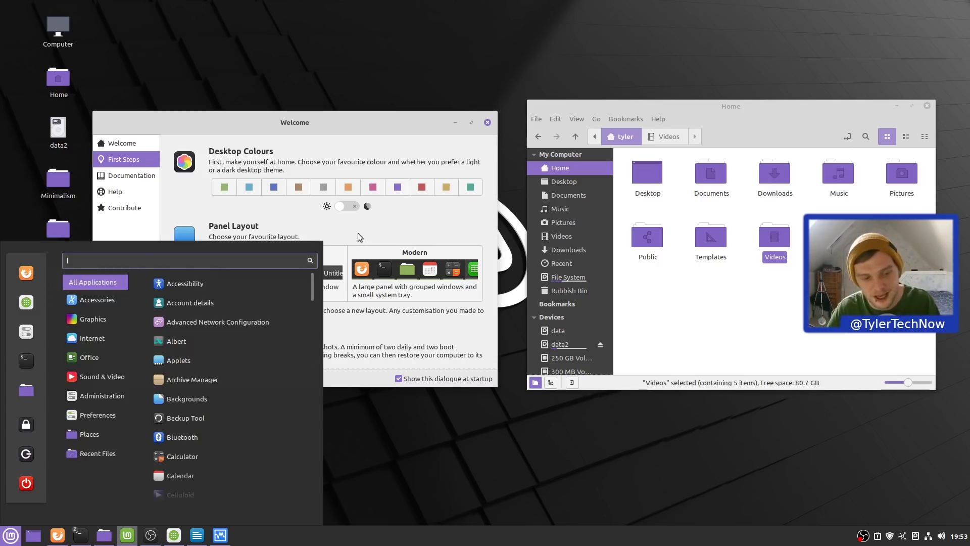
{"action": "left_click", "coordinate": [465, 423]}
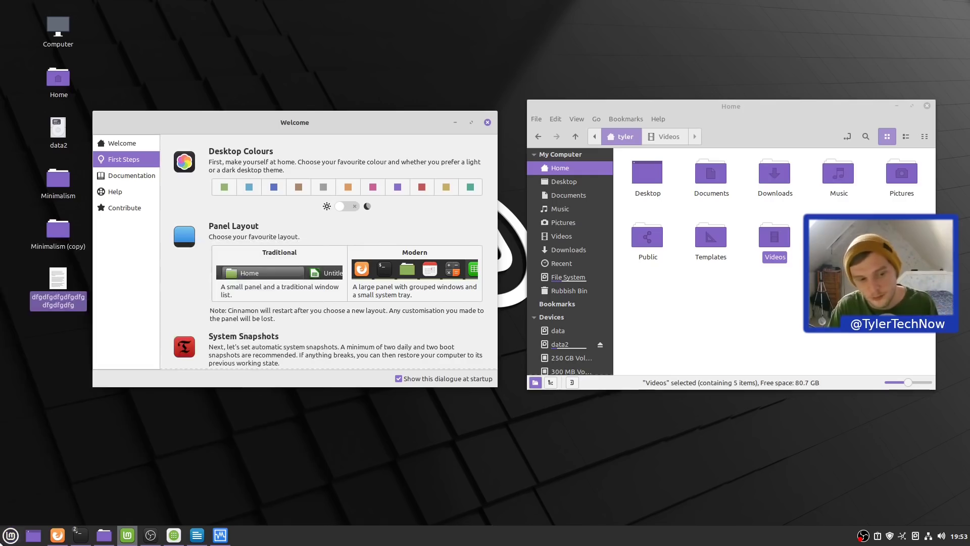
{"action": "left_click", "coordinate": [10, 536]}
{"action": "type", "text": "timeshift"}
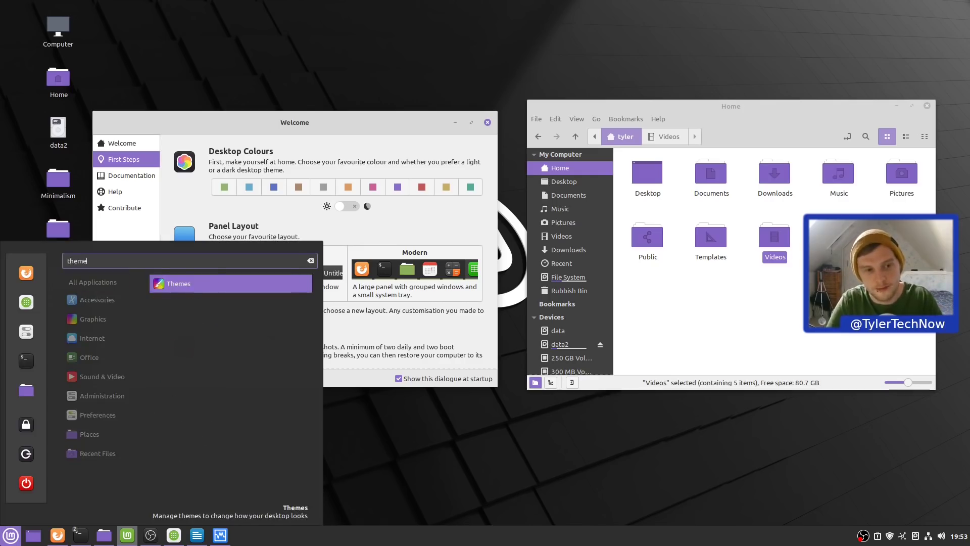
{"action": "left_click", "coordinate": [206, 294]}
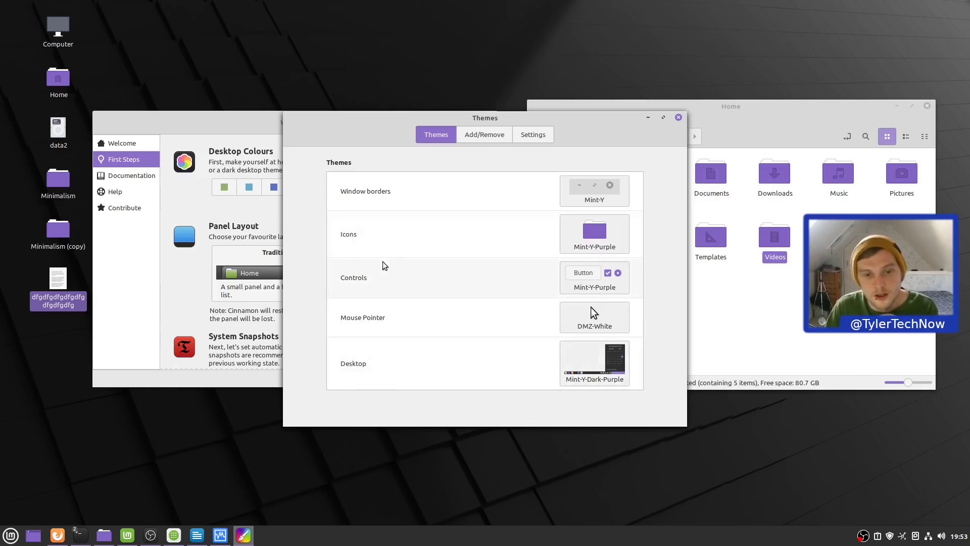
{"action": "left_click", "coordinate": [584, 239]}
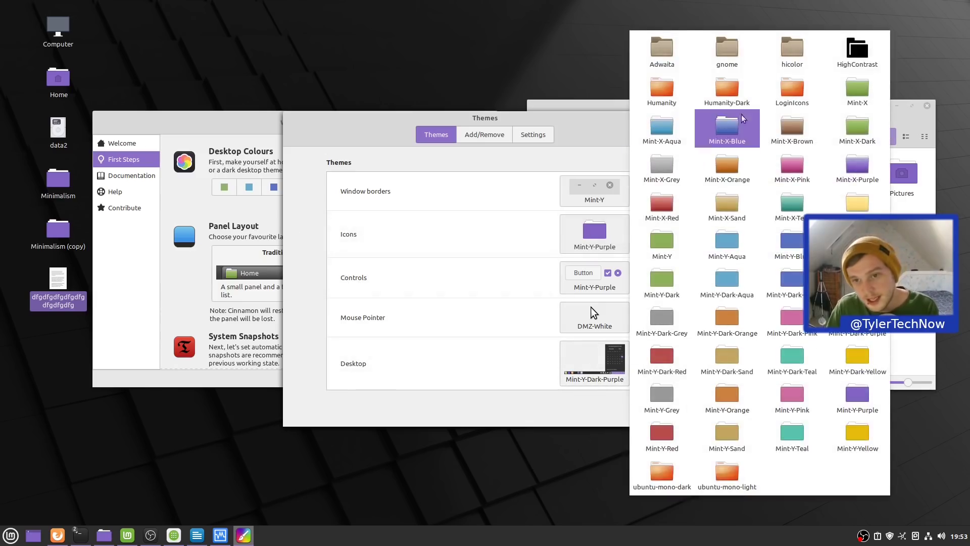
{"action": "left_click", "coordinate": [351, 132]}
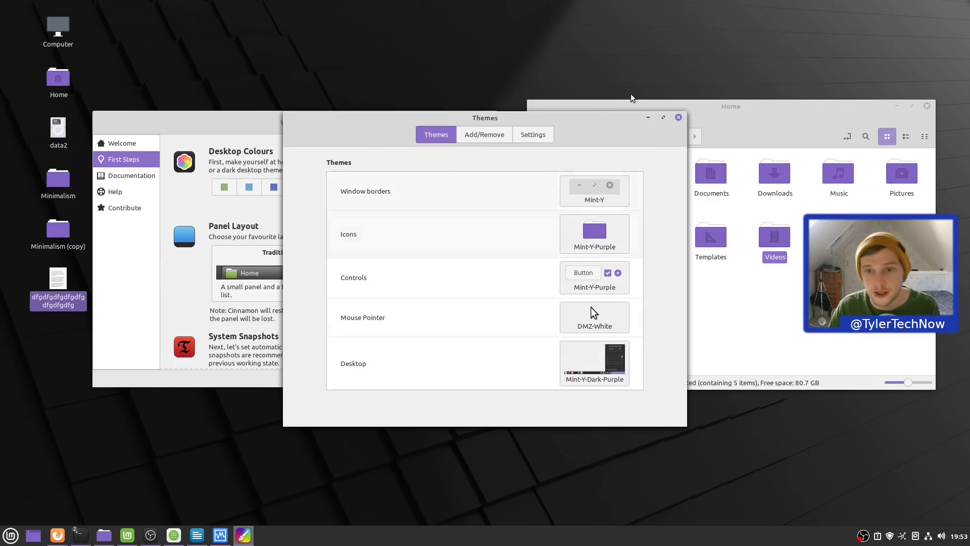
{"action": "left_click", "coordinate": [648, 117]}
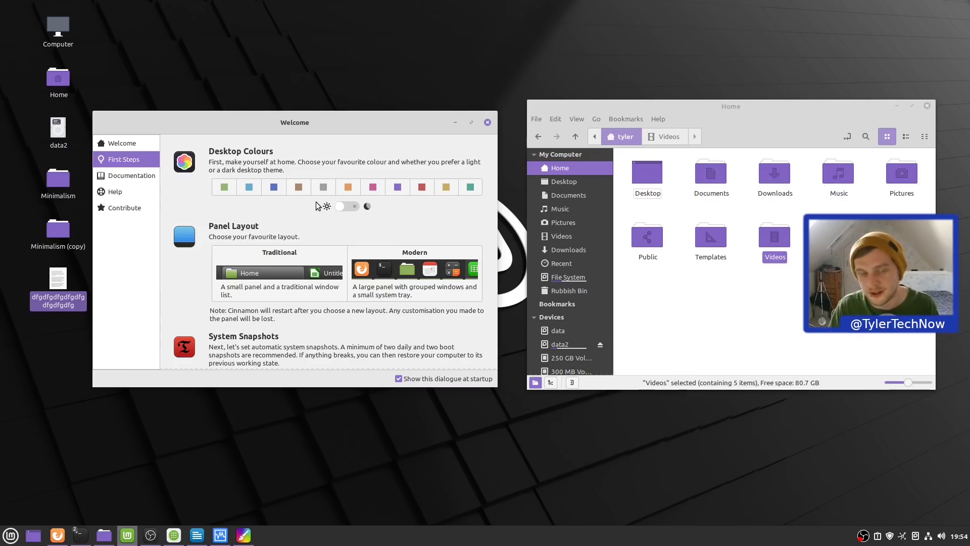
{"action": "left_click", "coordinate": [4, 539]}
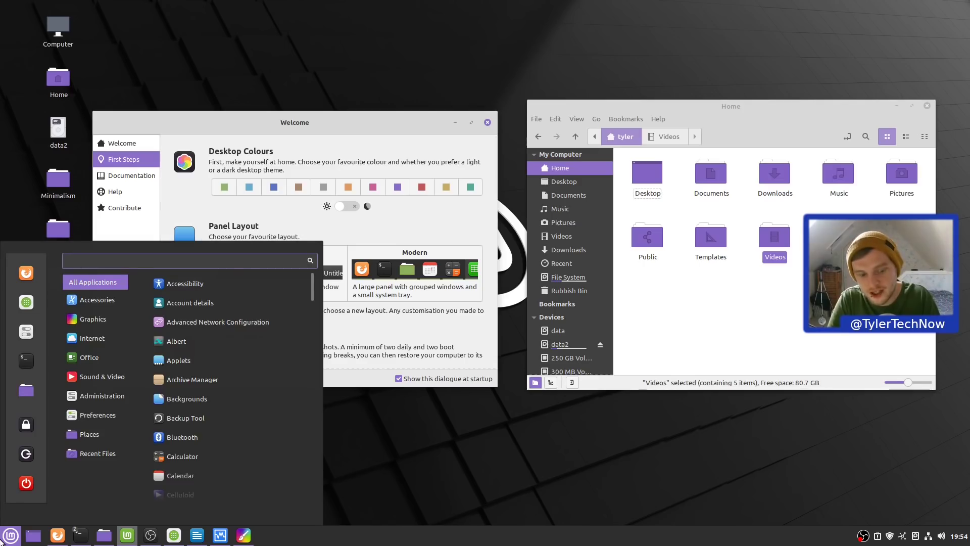
{"action": "type", "text": "appel"}
{"action": "key", "text": "BackSpace"}
{"action": "key", "text": "BackSpace"}
{"action": "key", "text": "BackSpace"}
{"action": "key", "text": "BackSpace"}
{"action": "key", "text": "BackSpace"}
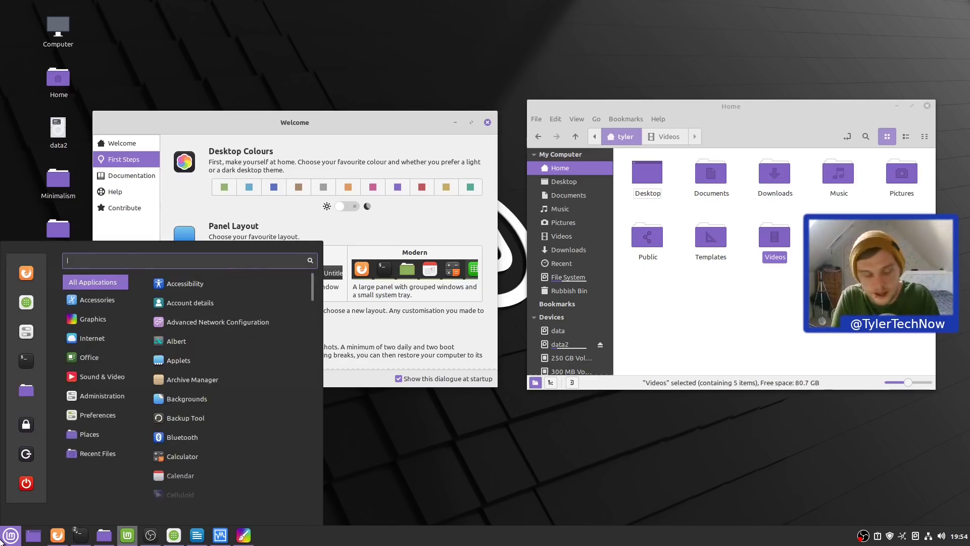
{"action": "type", "text": "global"}
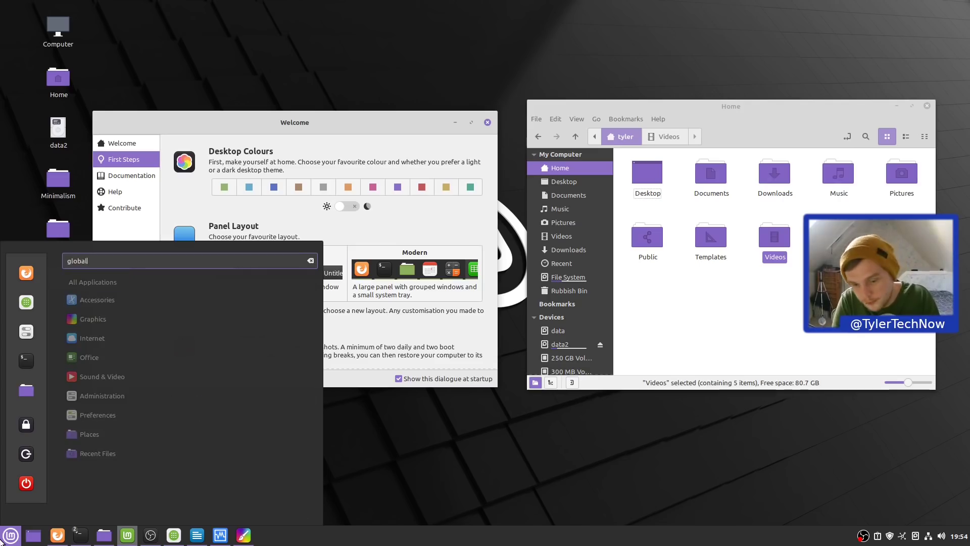
{"action": "key", "text": "BackSpace"}
{"action": "key", "text": "BackSpace"}
{"action": "key", "text": "BackSpace"}
{"action": "key", "text": "BackSpace"}
{"action": "key", "text": "BackSpace"}
{"action": "key", "text": "BackSpace"}
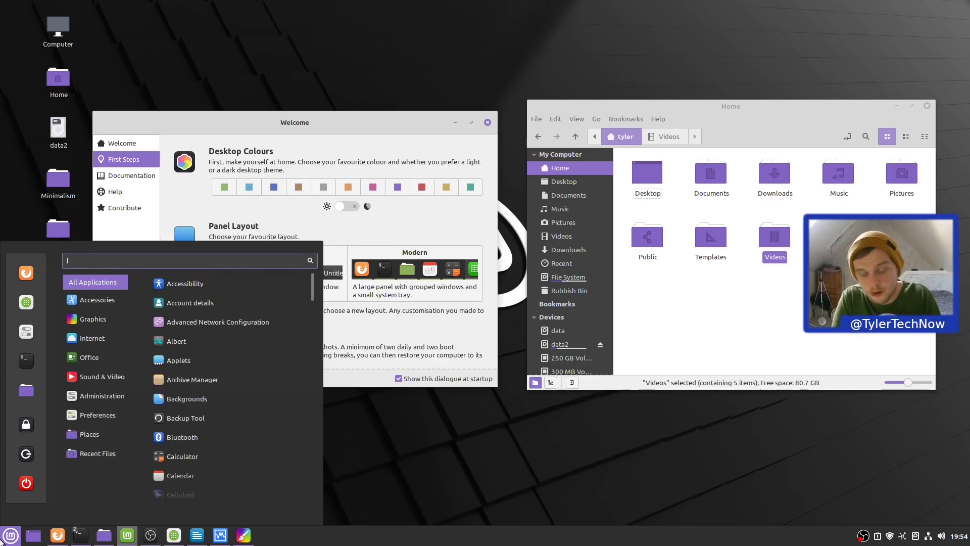
{"action": "type", "text": "theme"}
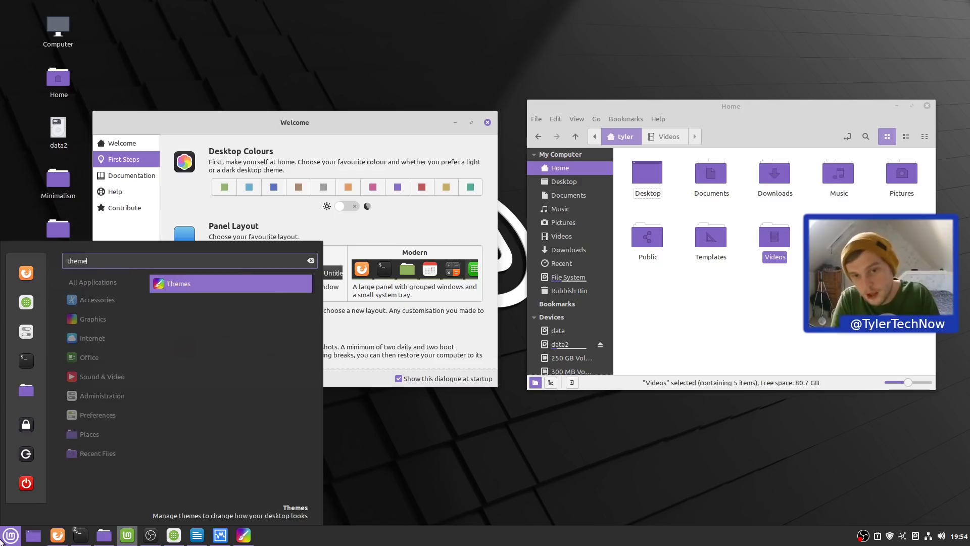
{"action": "key", "text": "BackSpace"}
{"action": "key", "text": "BackSpace"}
{"action": "key", "text": "BackSpace"}
{"action": "key", "text": "BackSpace"}
{"action": "key", "text": "BackSpace"}
{"action": "key", "text": "Escape"}
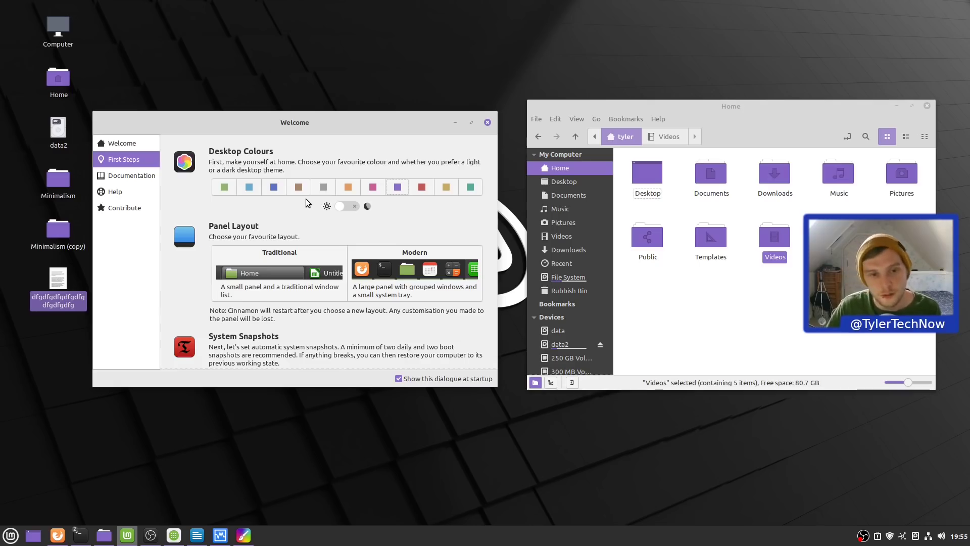
- Turn on the dark desktop theme with the light/dark toggle under Desktop Colours
{"action": "left_click", "coordinate": [348, 206]}
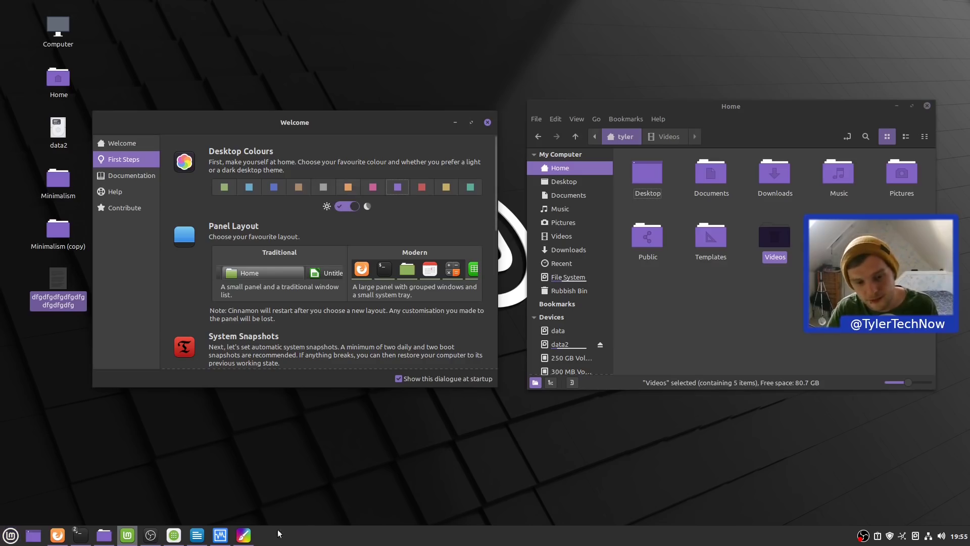
{"action": "left_click", "coordinate": [244, 535]}
{"action": "left_click", "coordinate": [679, 117]}
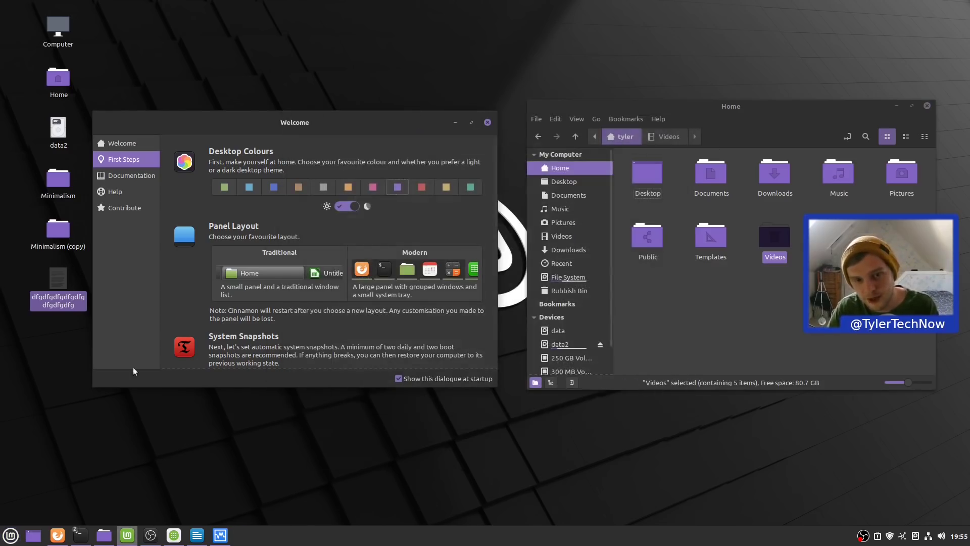
- Check Themes settings from the menu to confirm Mint-Y-Dark-Purple, then close it
{"action": "key", "text": "super"}
{"action": "type", "text": "themes"}
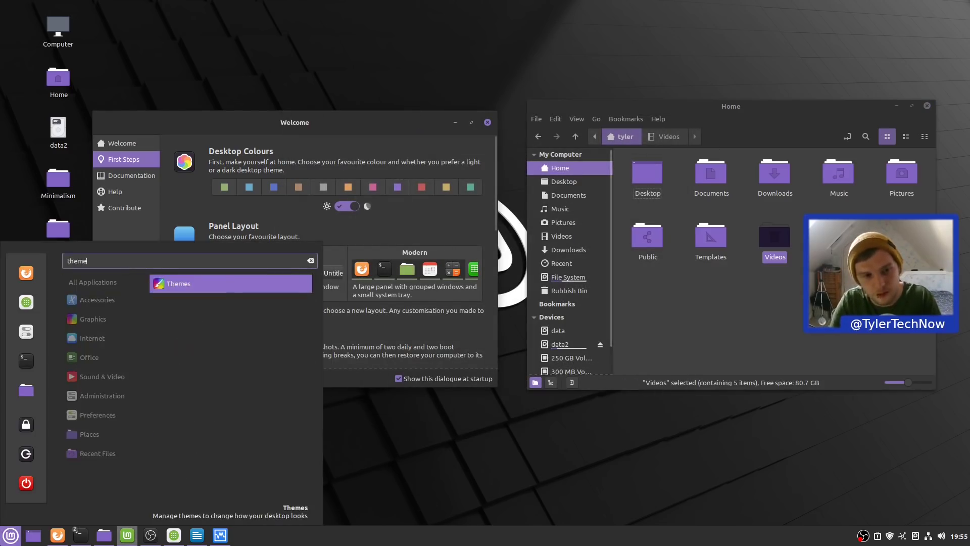
{"action": "key", "text": "super"}
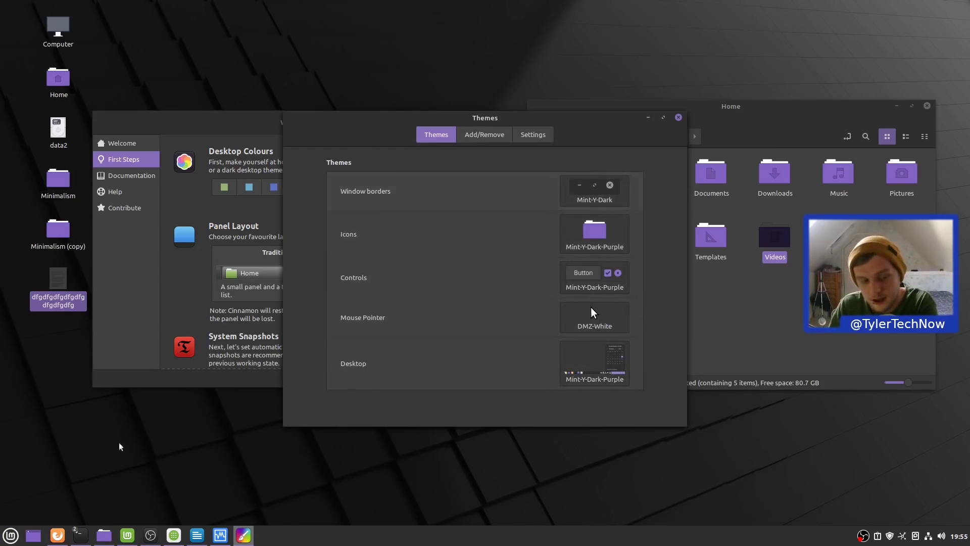
{"action": "left_click", "coordinate": [11, 535]}
{"action": "type", "text": "theme"}
{"action": "key", "text": "Return"}
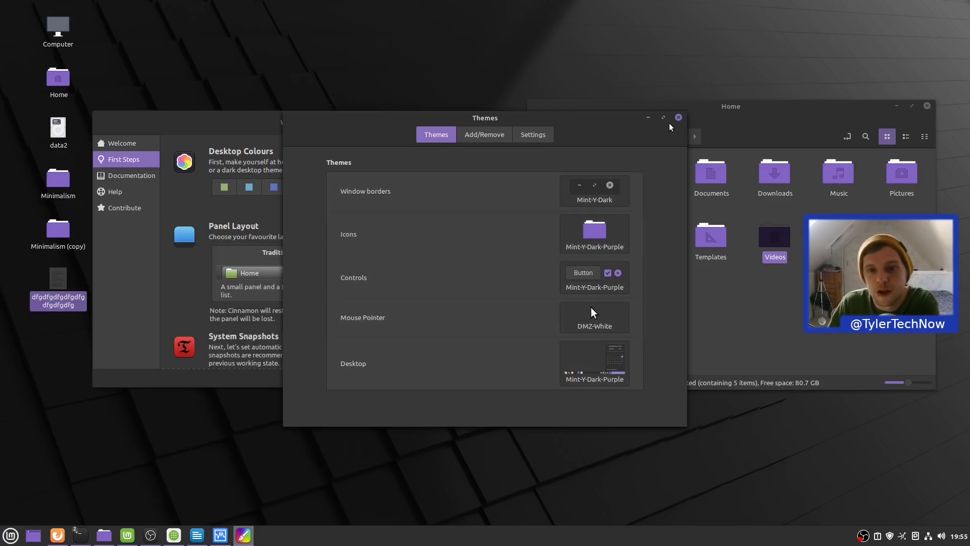
{"action": "left_click", "coordinate": [679, 117]}
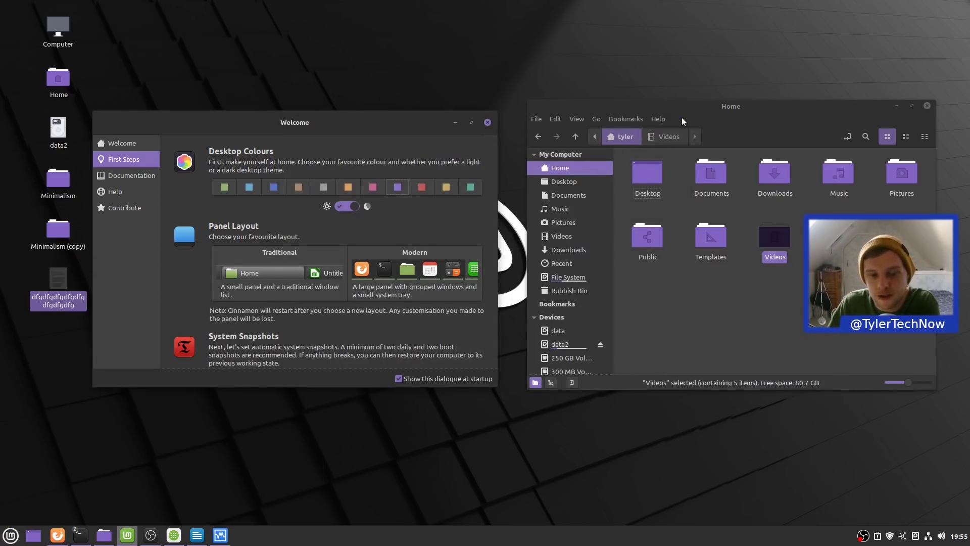
{"action": "left_click_drag", "start_coordinate": [359, 120], "coordinate": [381, 118]}
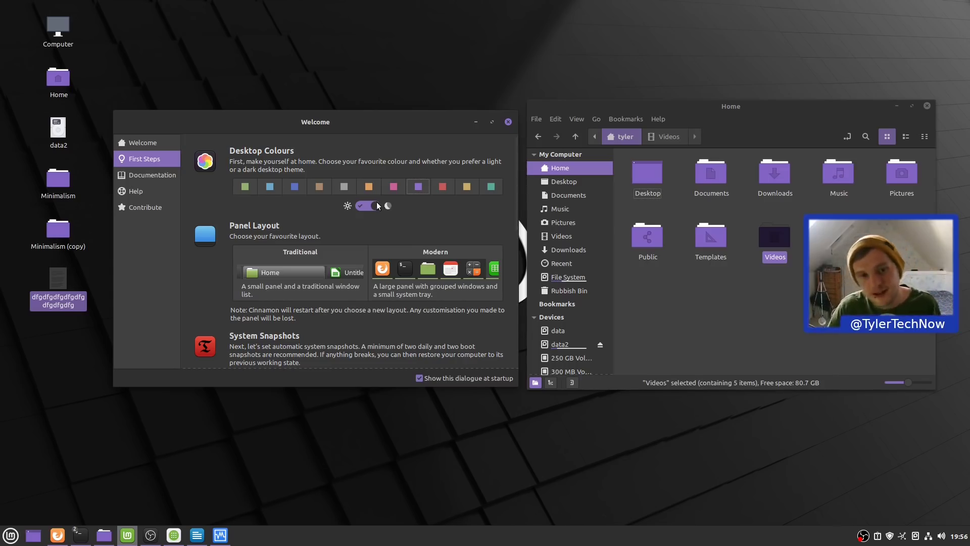
{"action": "left_click", "coordinate": [366, 204]}
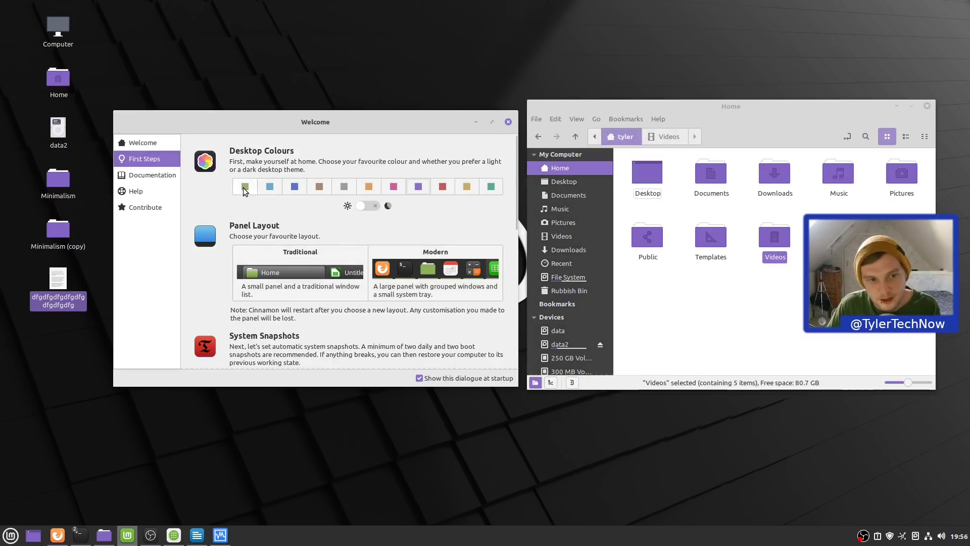
{"action": "left_click", "coordinate": [245, 186]}
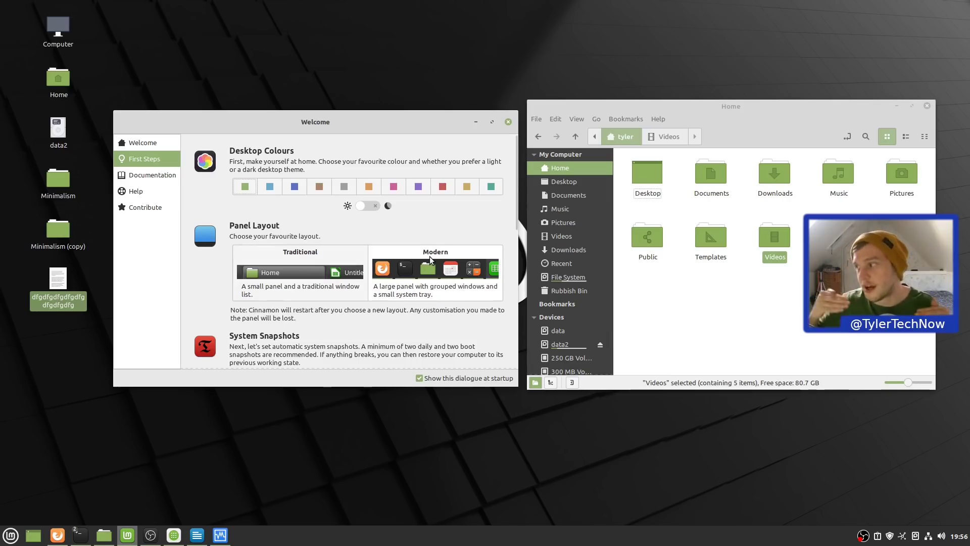
- Reduce the bottom panel height from 40 to 28 in Panel Settings and close it
{"action": "right_click", "coordinate": [567, 536]}
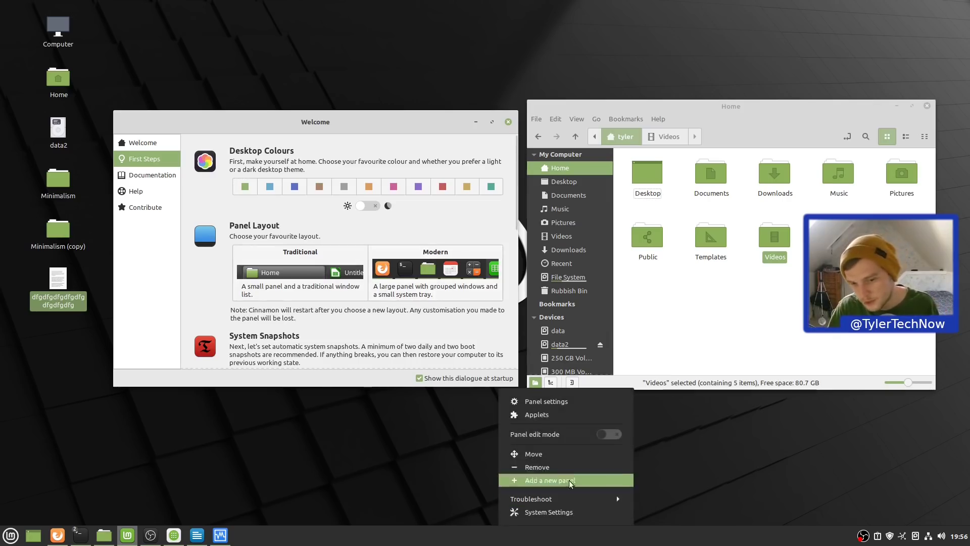
{"action": "left_click", "coordinate": [565, 403]}
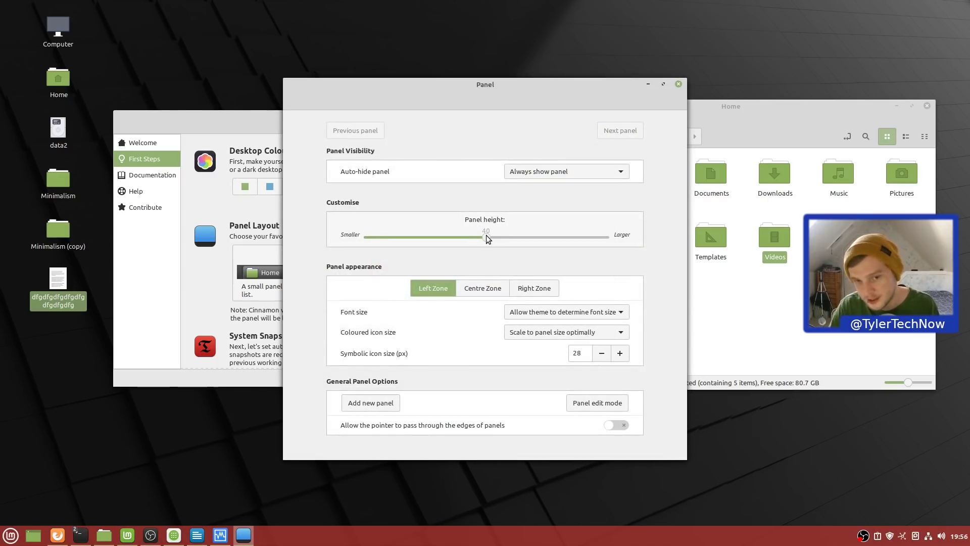
{"action": "left_click_drag", "start_coordinate": [486, 236], "coordinate": [414, 236]}
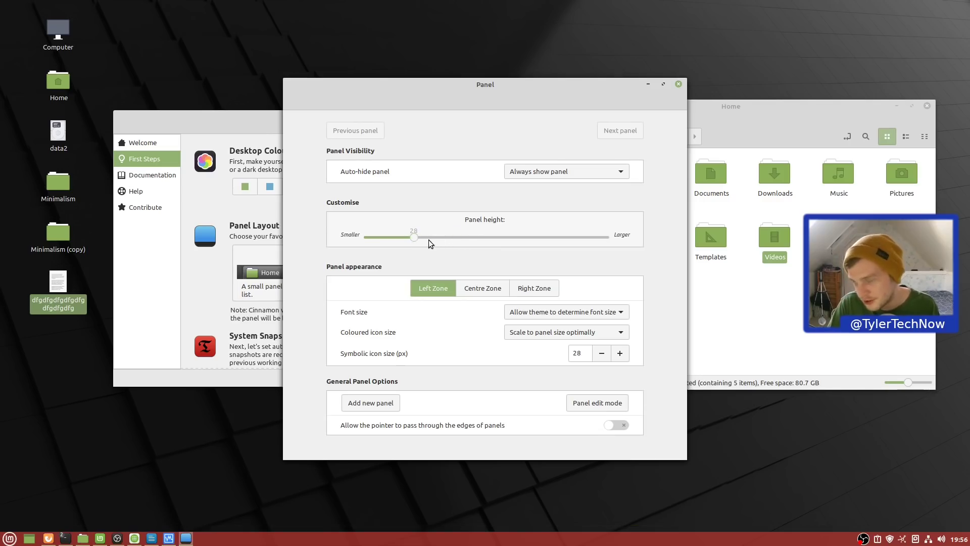
{"action": "left_click", "coordinate": [679, 84]}
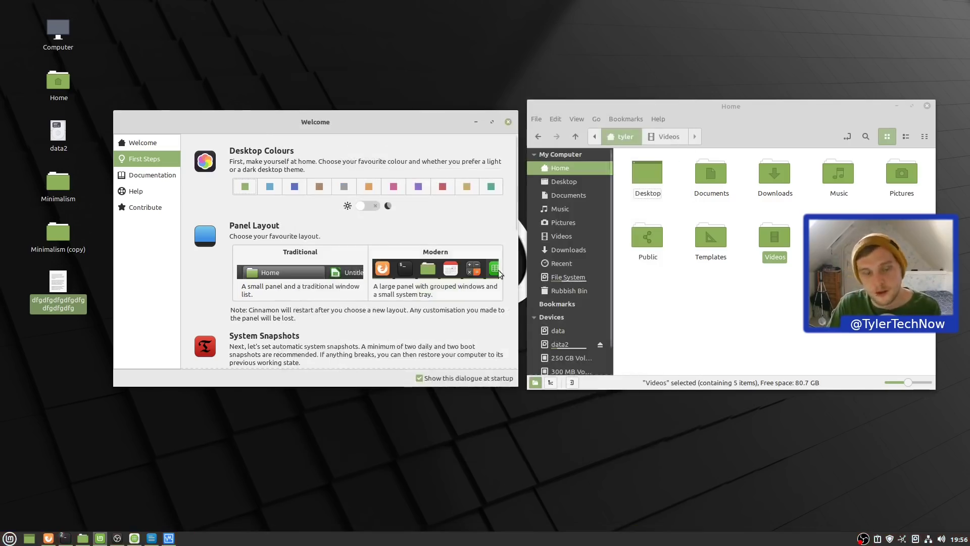
{"action": "mouse_move", "coordinate": [105, 542]}
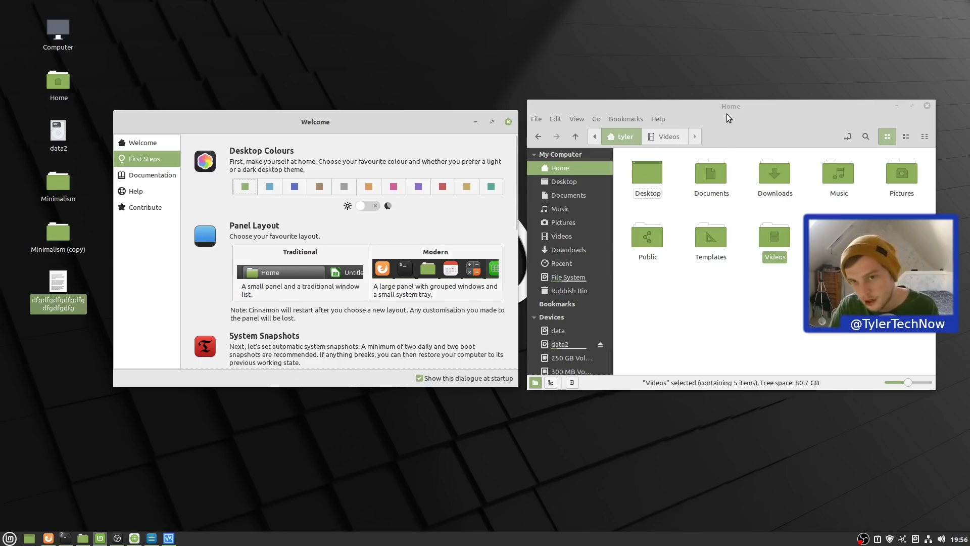
{"action": "double_click", "coordinate": [69, 90]}
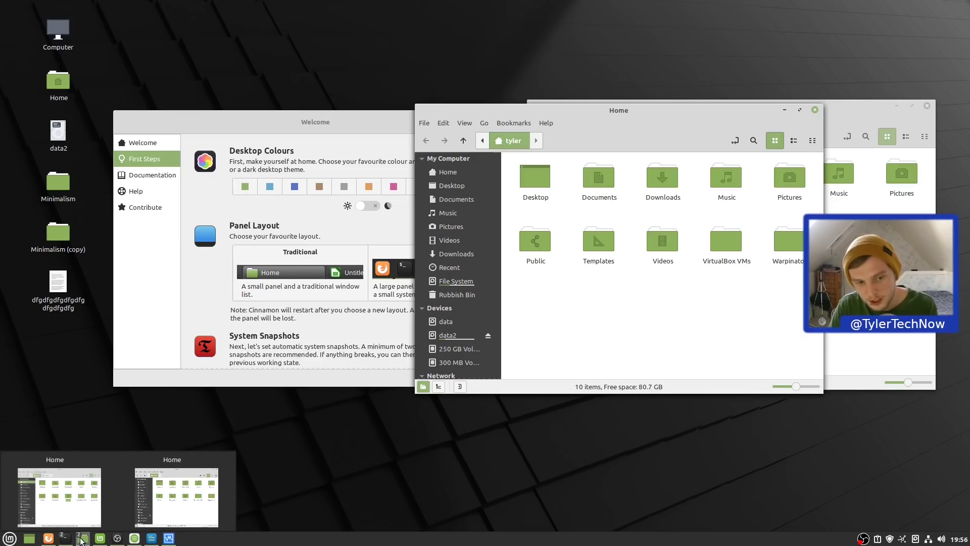
{"action": "mouse_move", "coordinate": [69, 524]}
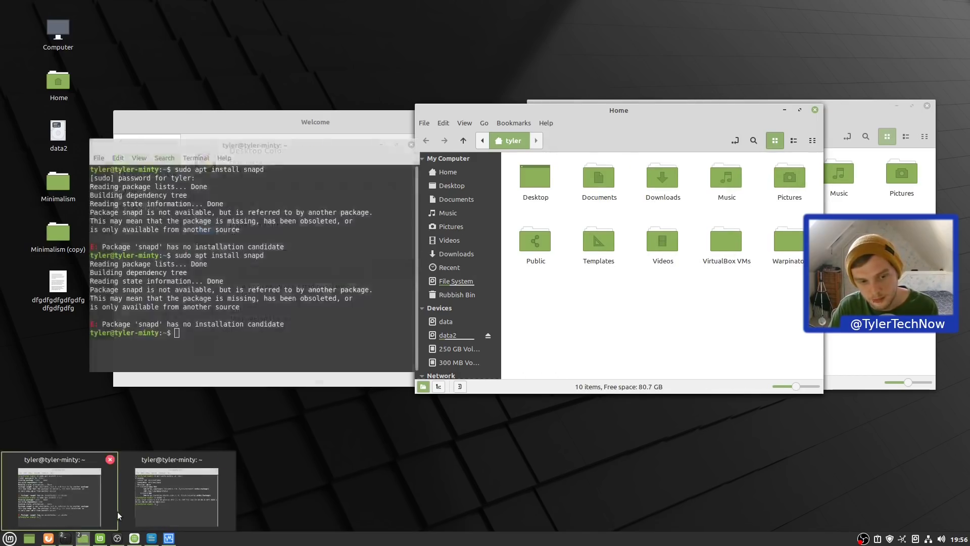
{"action": "mouse_move", "coordinate": [131, 505]}
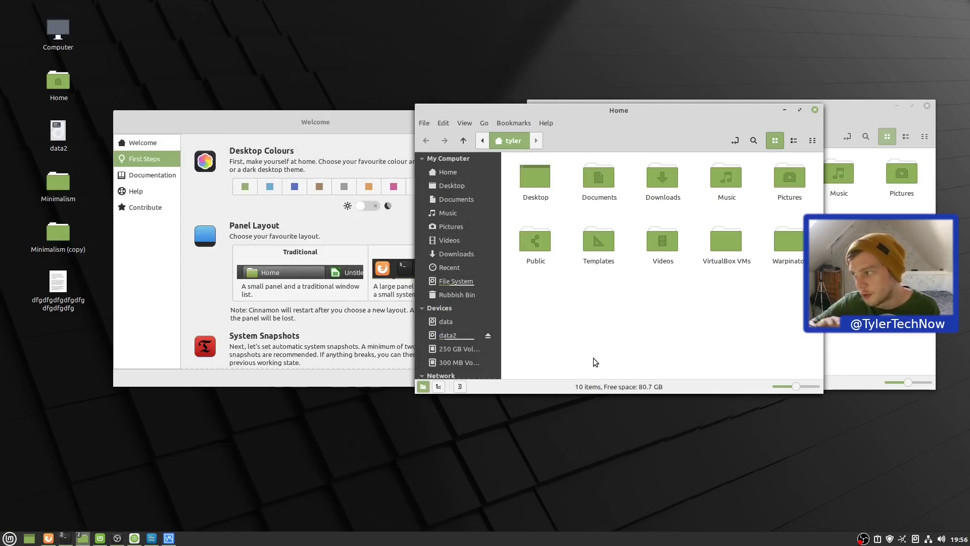
- Close the duplicate Home window and mute system sound via the tray volume applet
{"action": "left_click", "coordinate": [815, 109]}
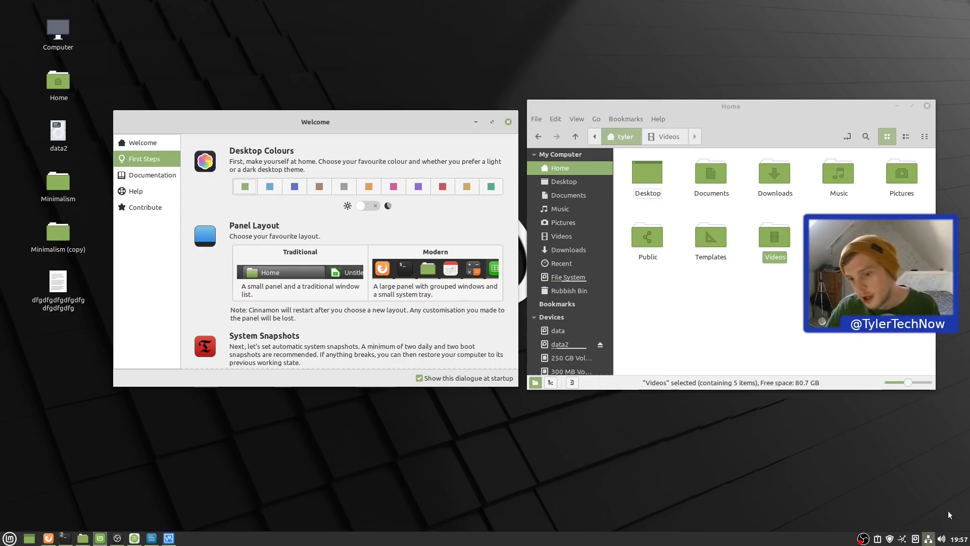
{"action": "left_click", "coordinate": [944, 541]}
{"action": "left_click", "coordinate": [942, 542]}
{"action": "left_click", "coordinate": [942, 541]}
{"action": "left_click", "coordinate": [928, 420]}
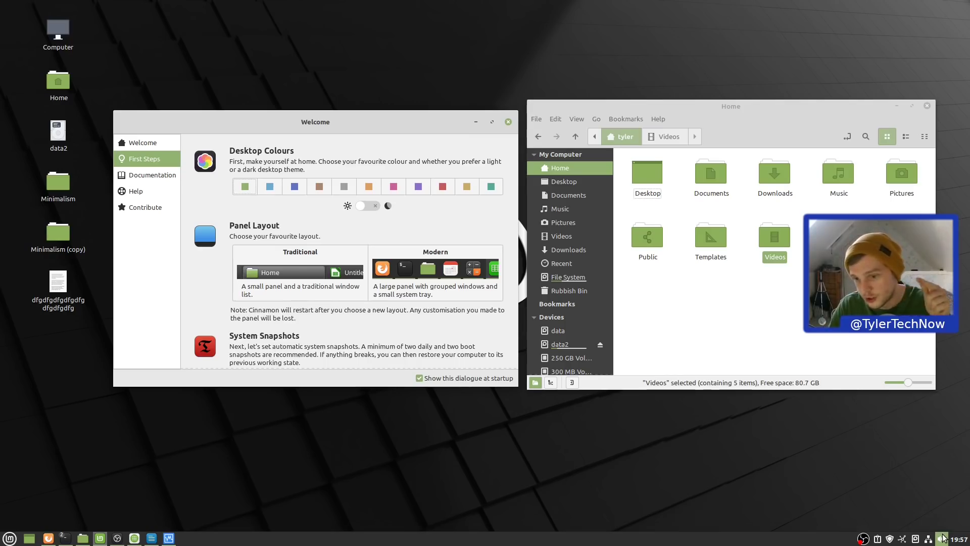
{"action": "middle_click", "coordinate": [943, 539]}
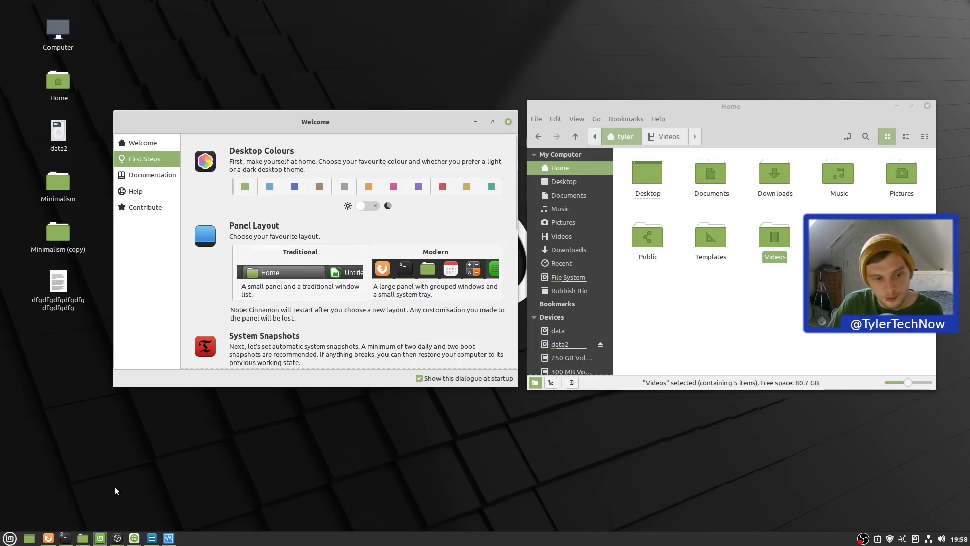
{"action": "mouse_move", "coordinate": [69, 542]}
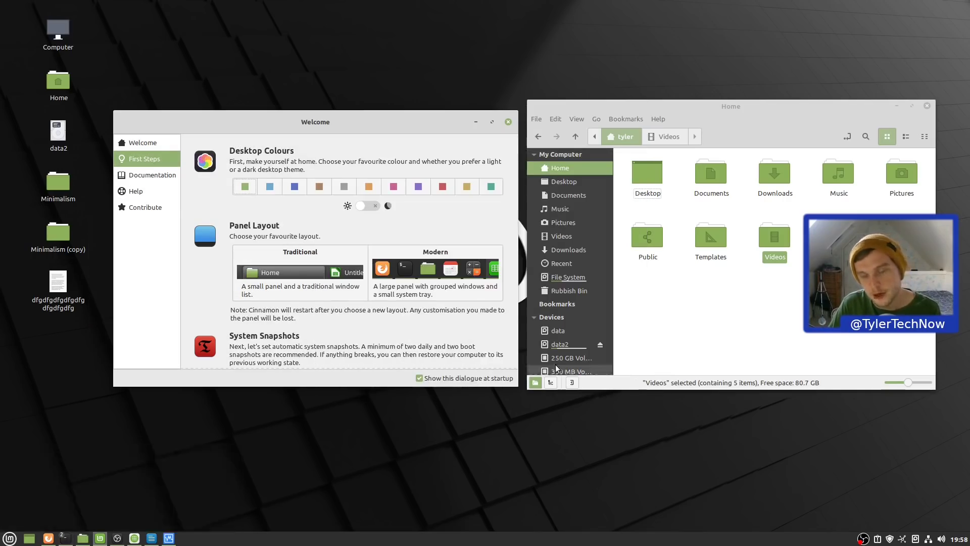
- Switch to the Traditional panel layout and close the Home file manager from the taskbar
{"action": "left_click", "coordinate": [303, 283]}
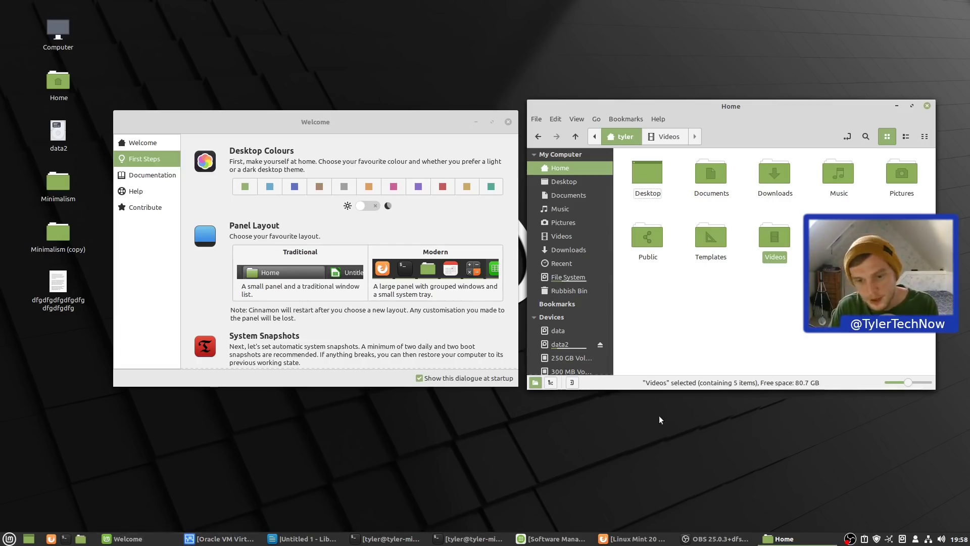
{"action": "right_click", "coordinate": [786, 538]}
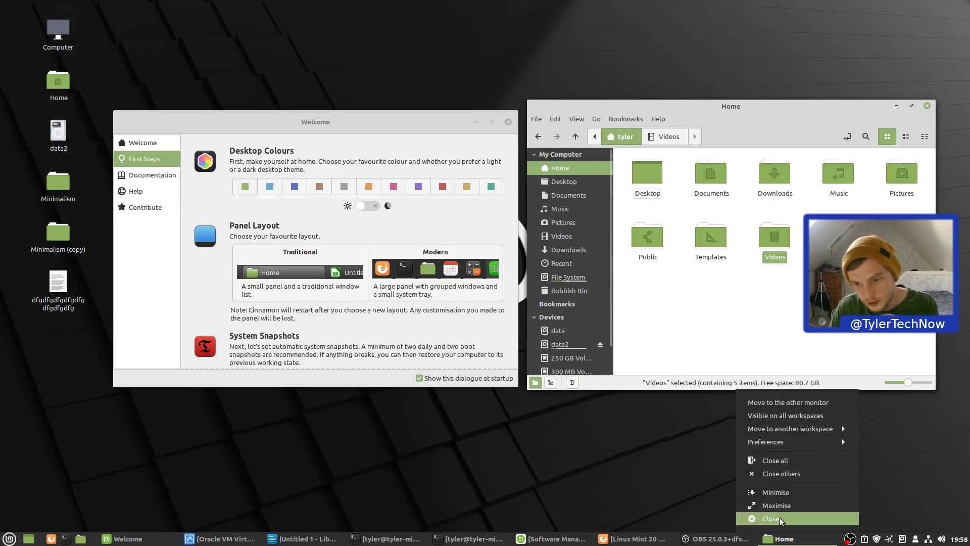
{"action": "left_click", "coordinate": [781, 518]}
- Open and close Panel settings, then move the Welcome window to the screen centre
{"action": "right_click", "coordinate": [803, 539]}
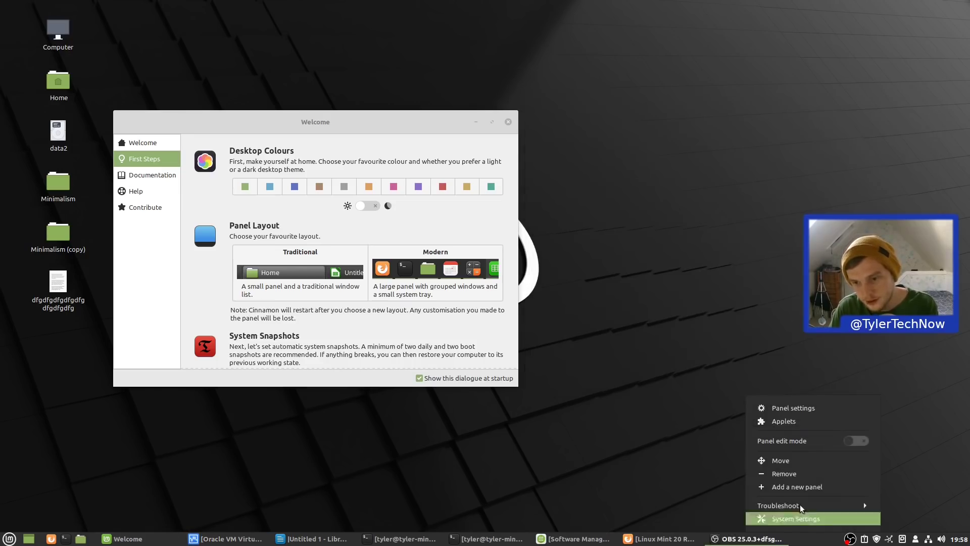
{"action": "left_click", "coordinate": [791, 412]}
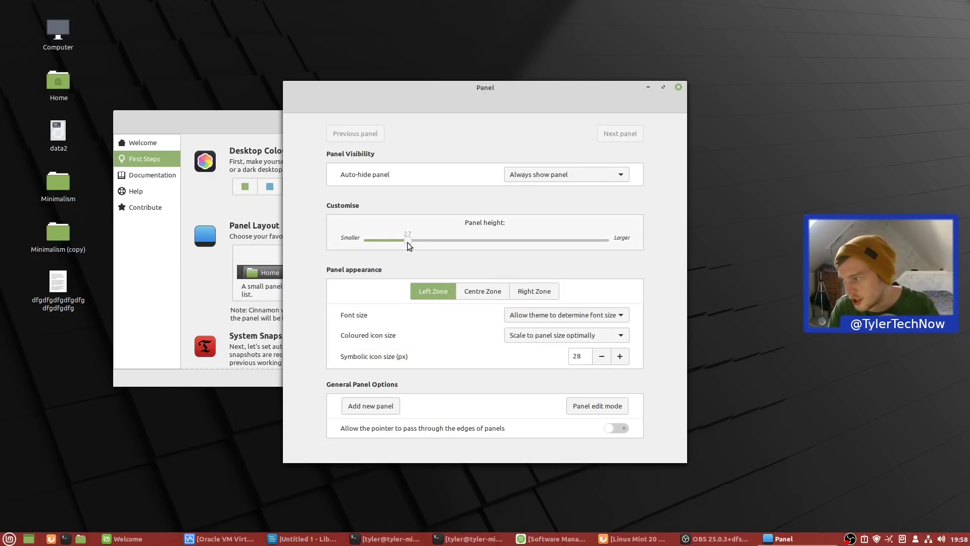
{"action": "left_click", "coordinate": [679, 87]}
{"action": "left_click_drag", "start_coordinate": [338, 58], "coordinate": [488, 114]}
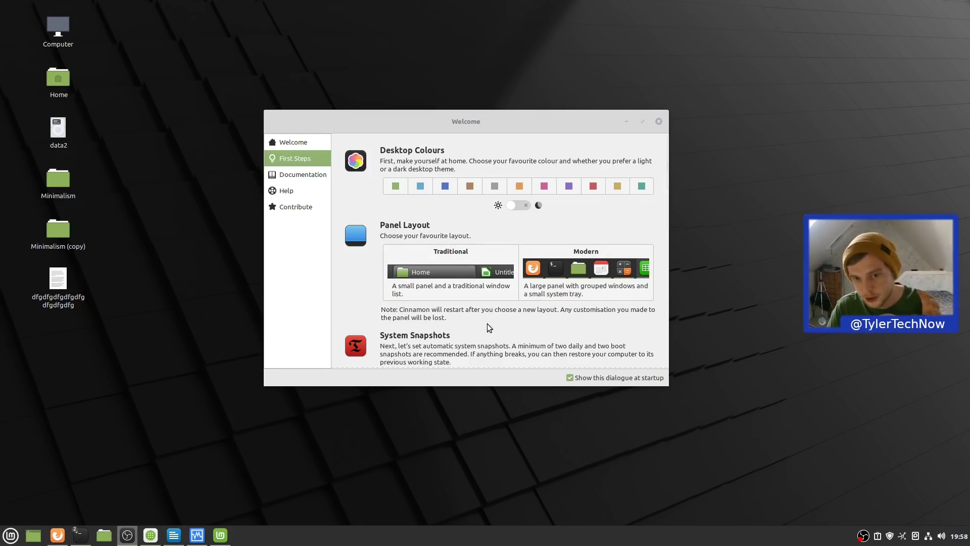
- Open the panel settings, move them aside, and close them without changes
{"action": "right_click", "coordinate": [494, 535]}
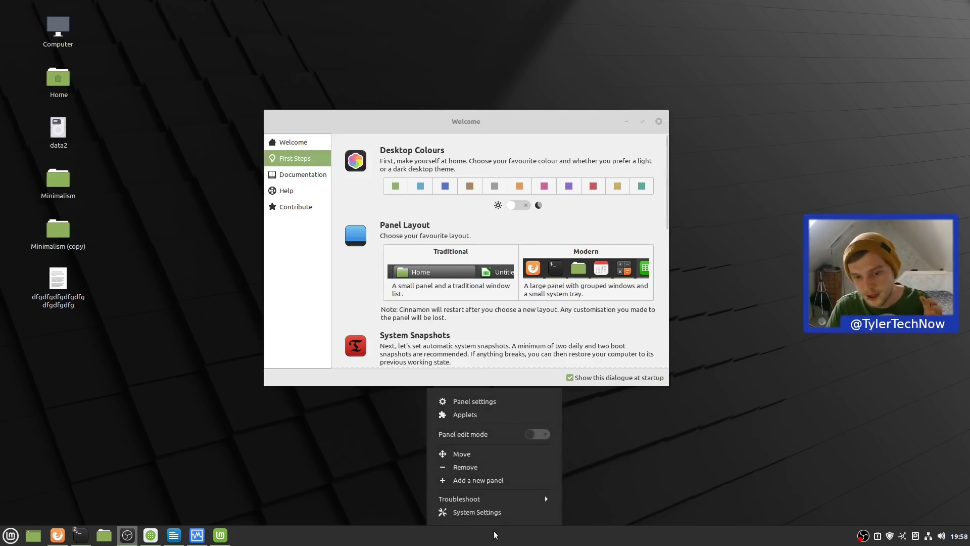
{"action": "left_click", "coordinate": [475, 407]}
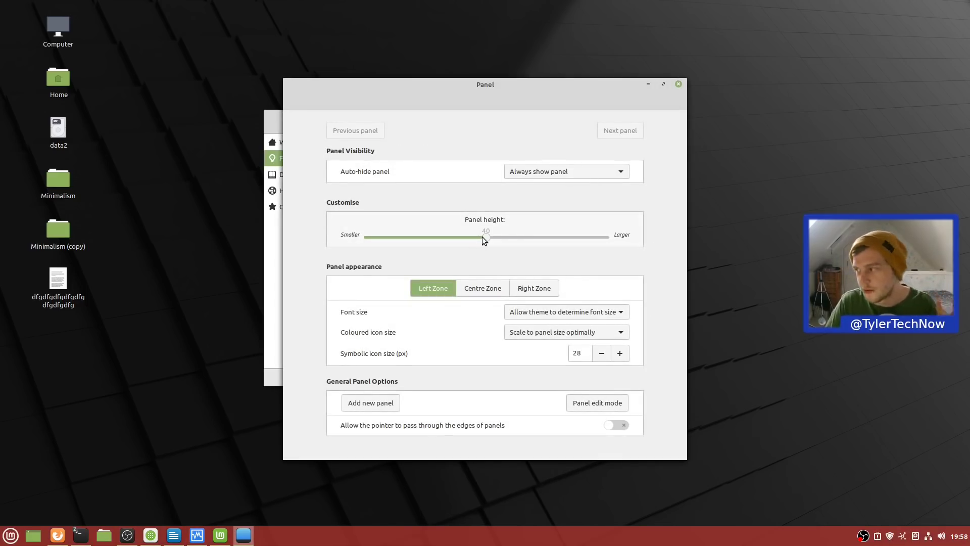
{"action": "left_click_drag", "start_coordinate": [489, 87], "coordinate": [694, 86]}
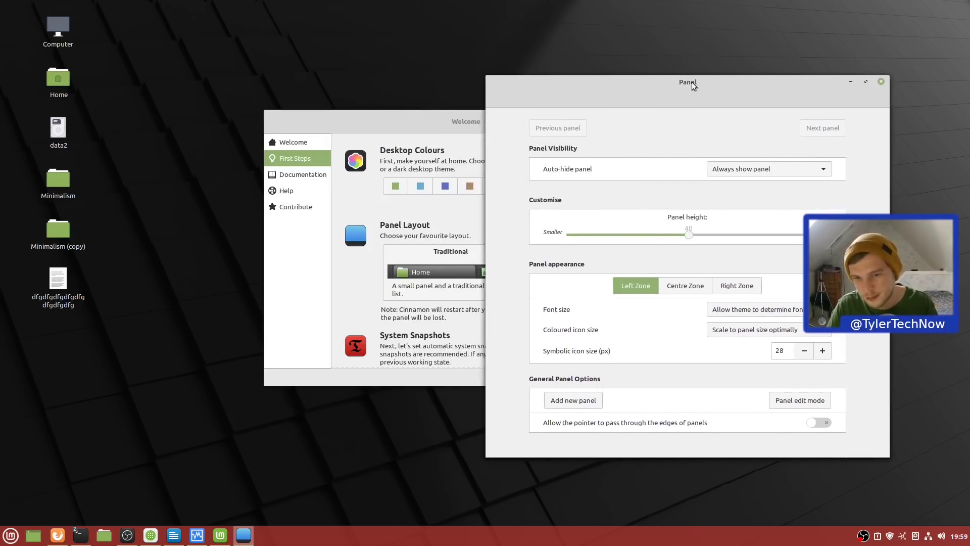
{"action": "left_click", "coordinate": [881, 82]}
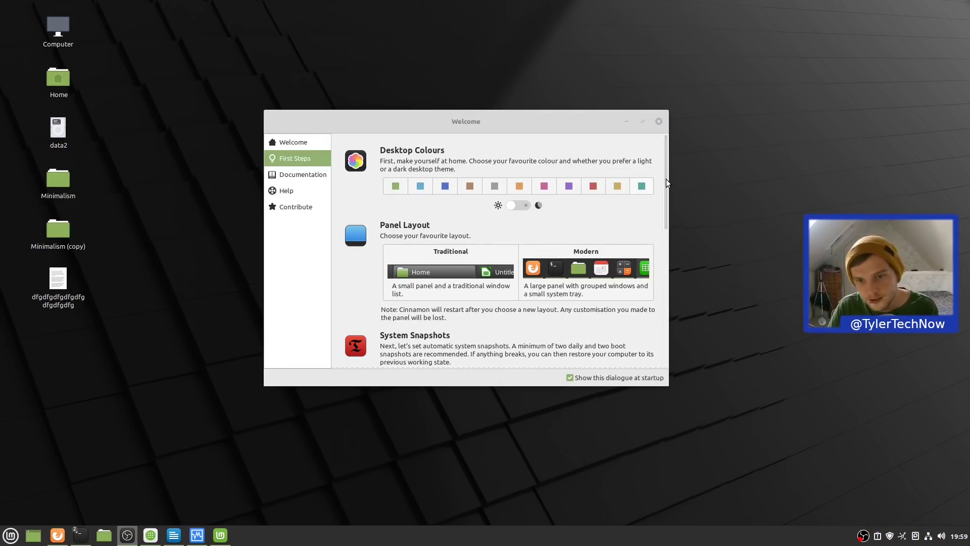
- Scroll the Welcome First Steps page to show Driver Manager and Update Manager
{"action": "left_click_drag", "start_coordinate": [665, 191], "coordinate": [657, 308]}
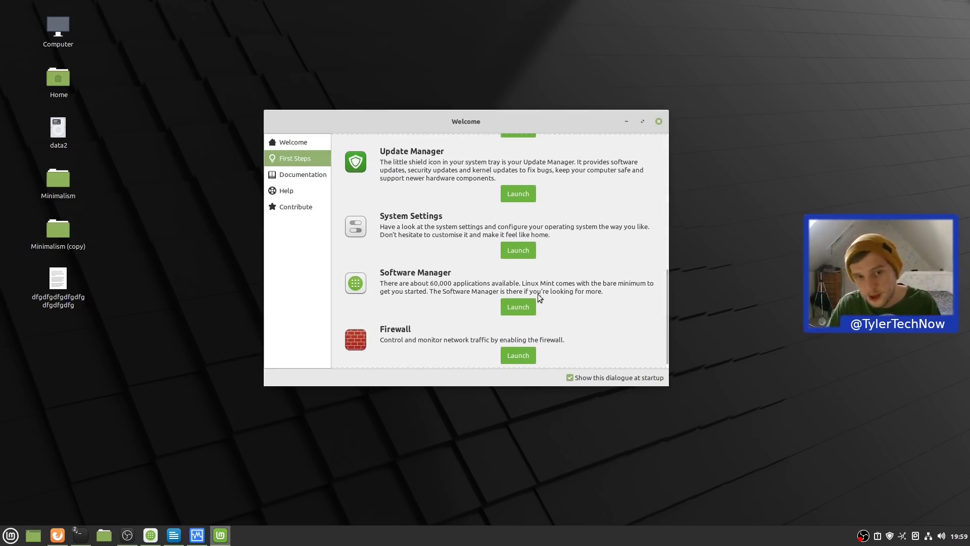
{"action": "scroll", "coordinate": [450, 296], "scroll_direction": "up", "scroll_amount": 2}
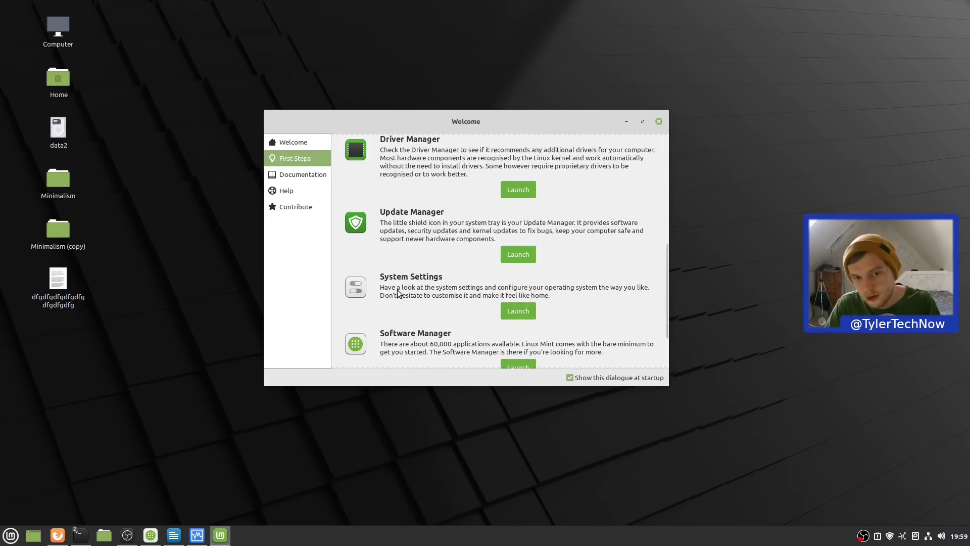
{"action": "scroll", "coordinate": [505, 281], "scroll_direction": "down", "scroll_amount": 2}
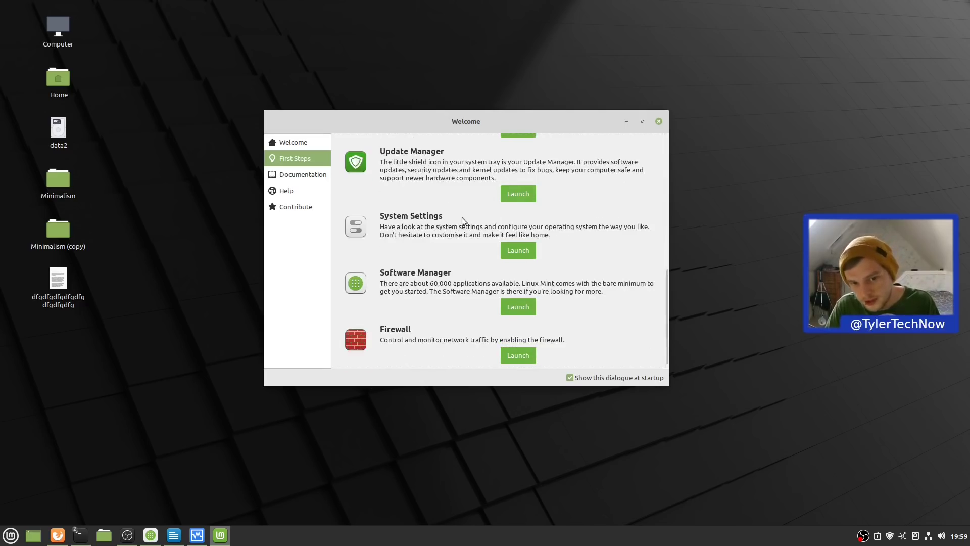
{"action": "scroll", "coordinate": [500, 285], "scroll_direction": "up", "scroll_amount": 4}
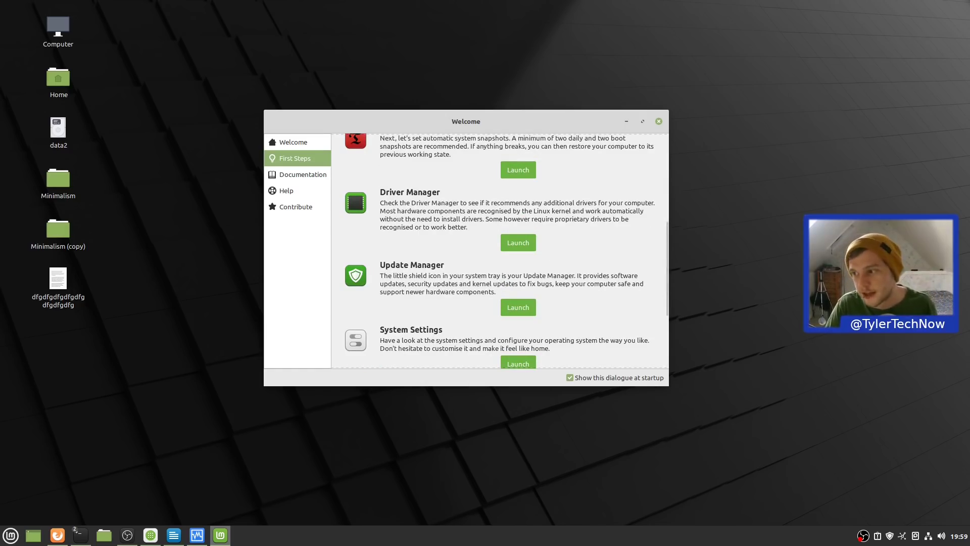
- Minimize Welcome, open the desktop Backgrounds chooser, and apply the Ulyana Wave photo
{"action": "left_click", "coordinate": [627, 121]}
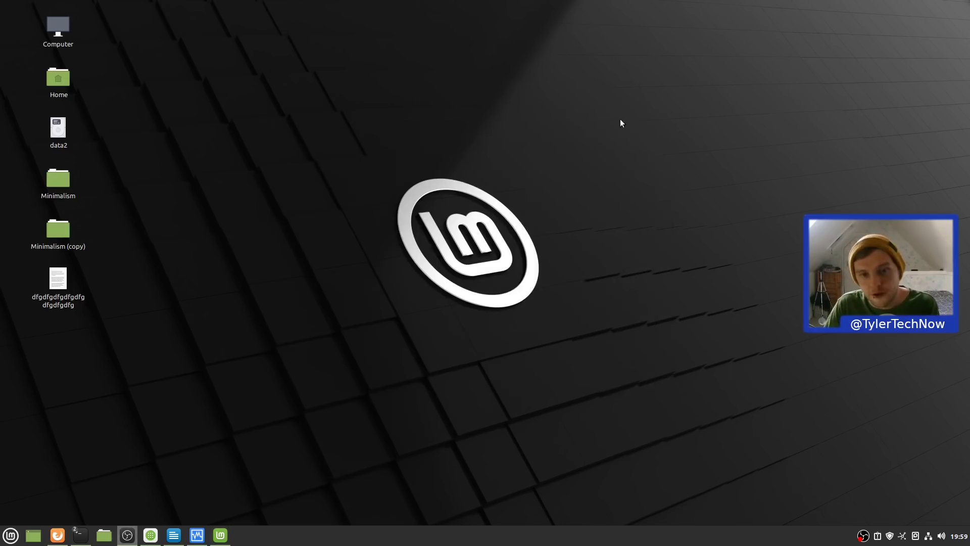
{"action": "right_click", "coordinate": [469, 143]}
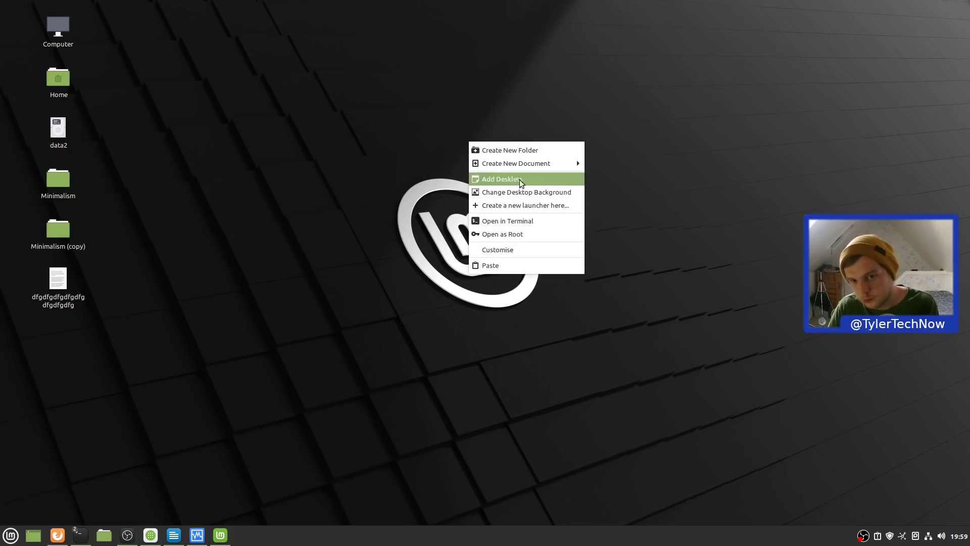
{"action": "left_click", "coordinate": [531, 195]}
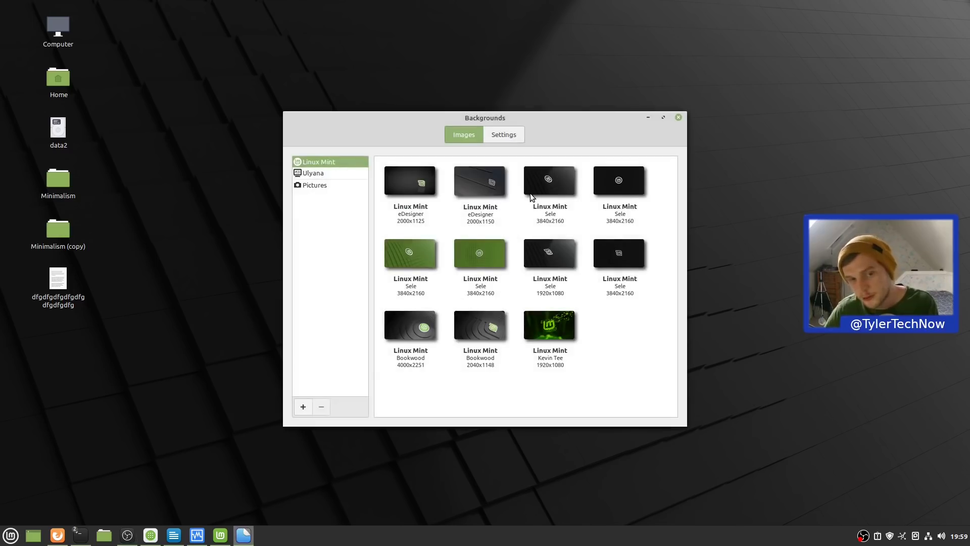
{"action": "left_click", "coordinate": [310, 172]}
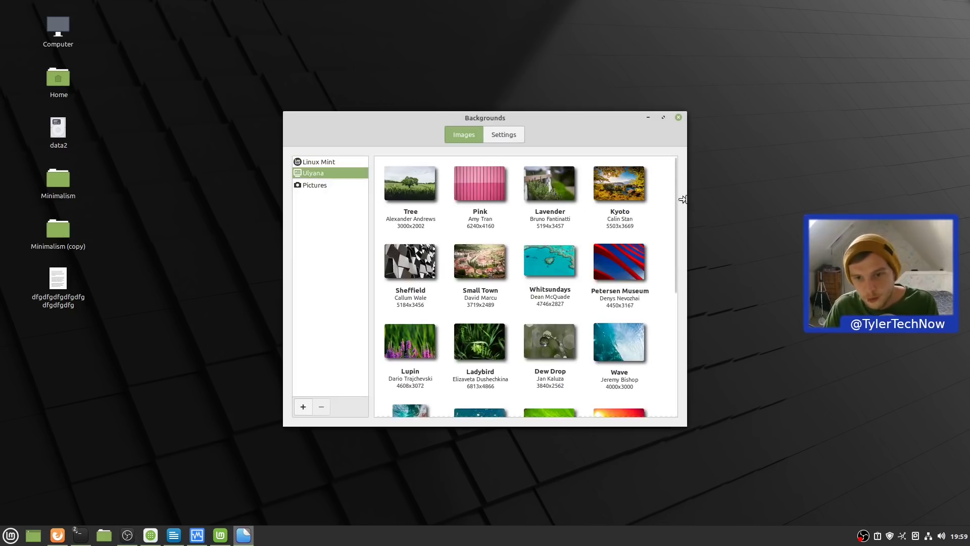
{"action": "left_click_drag", "start_coordinate": [675, 197], "coordinate": [671, 290]}
{"action": "scroll", "coordinate": [669, 284], "scroll_direction": "up", "scroll_amount": 1}
{"action": "left_click", "coordinate": [619, 205]}
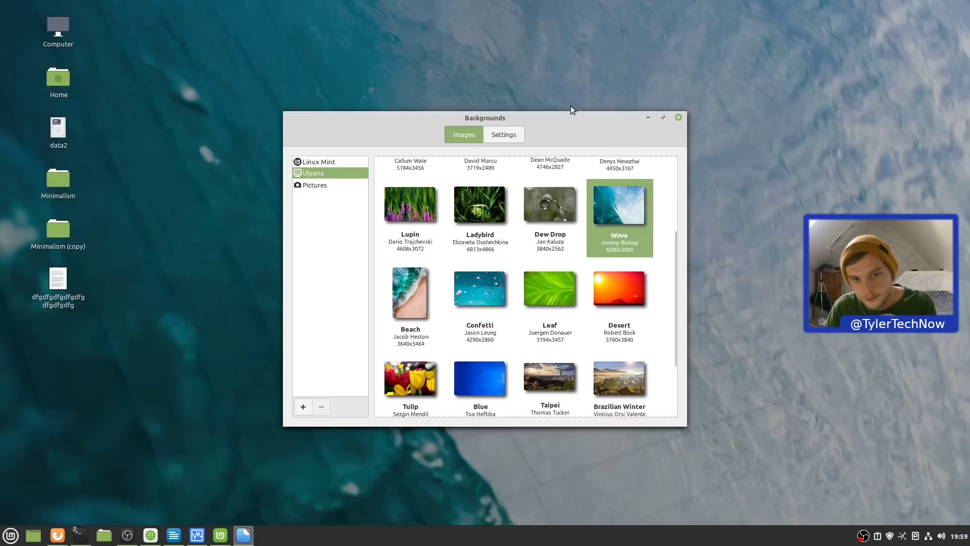
- Set the dark Sele 3840x2160 image from the Linux Mint collection as wallpaper
{"action": "left_click_drag", "start_coordinate": [571, 113], "coordinate": [534, 77]}
{"action": "scroll", "coordinate": [543, 303], "scroll_direction": "up", "scroll_amount": 4}
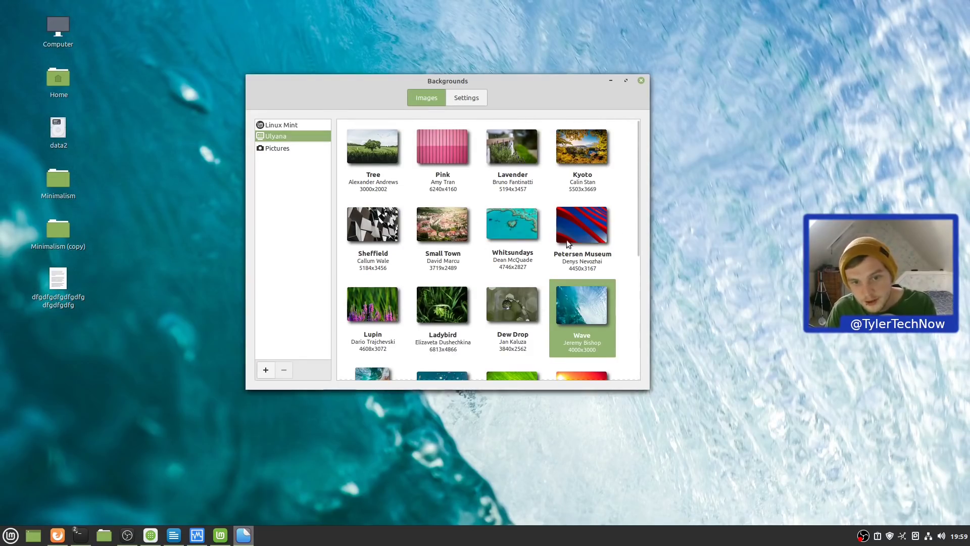
{"action": "left_click", "coordinate": [283, 124]}
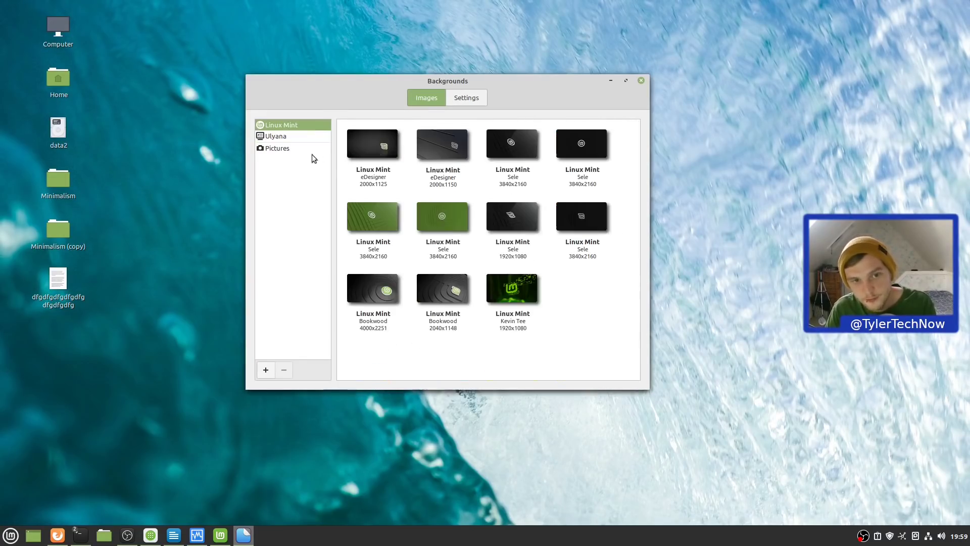
{"action": "left_click", "coordinate": [503, 144]}
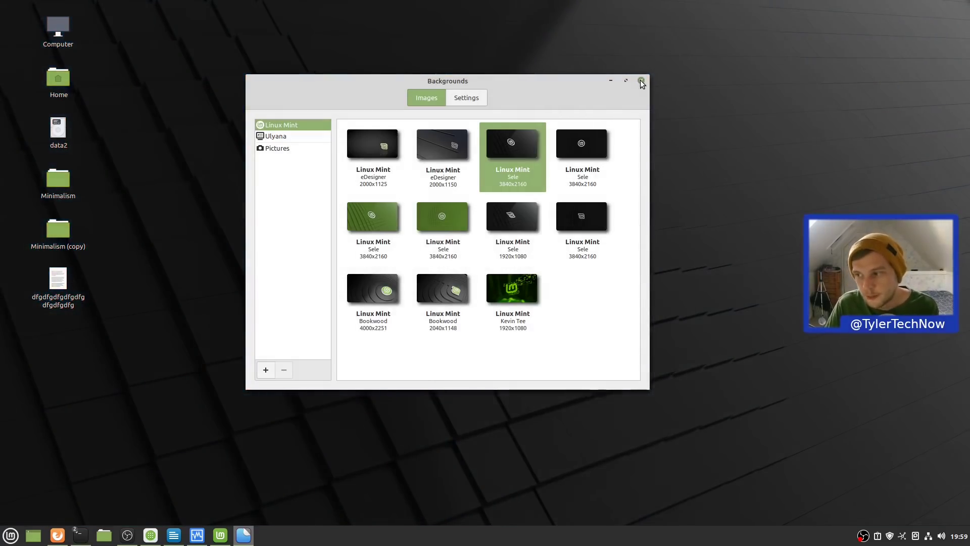
- Close Backgrounds, restore the terminal, and select the Cinnamon 4.6.6+ulyana installed version
{"action": "left_click", "coordinate": [641, 81]}
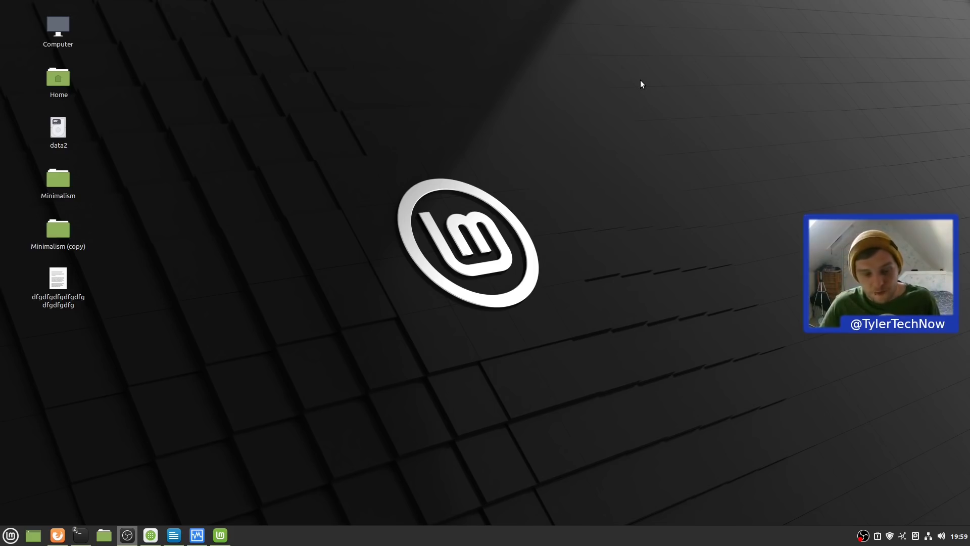
{"action": "left_click", "coordinate": [80, 535]}
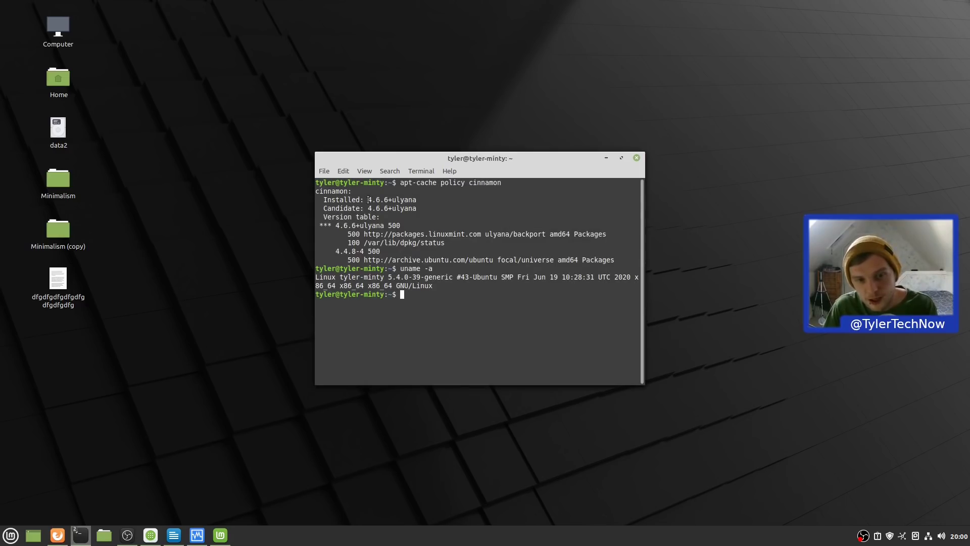
{"action": "left_click_drag", "start_coordinate": [368, 199], "coordinate": [371, 200]}
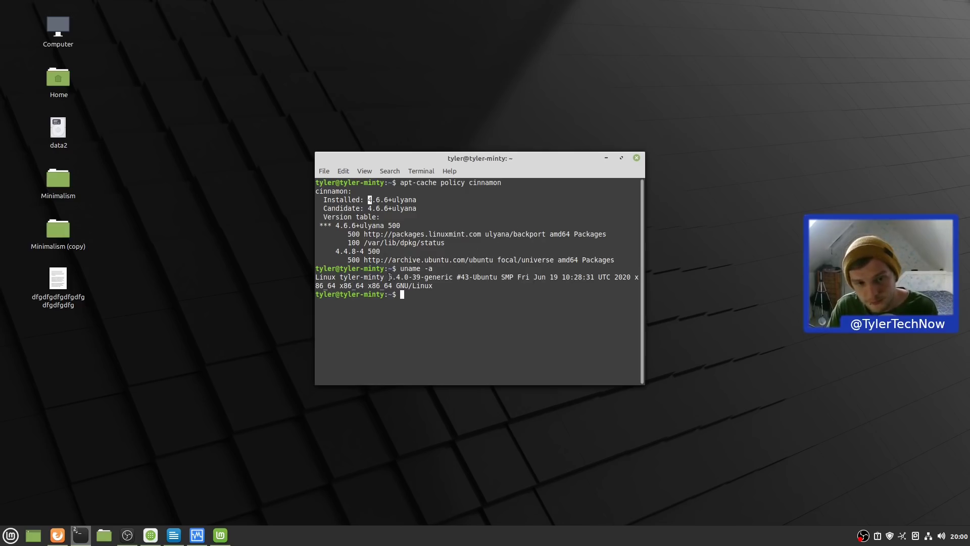
- Close the terminal and search Firefox's Linux Mint 20 What's New page for 'nemo'
{"action": "left_click", "coordinate": [636, 159]}
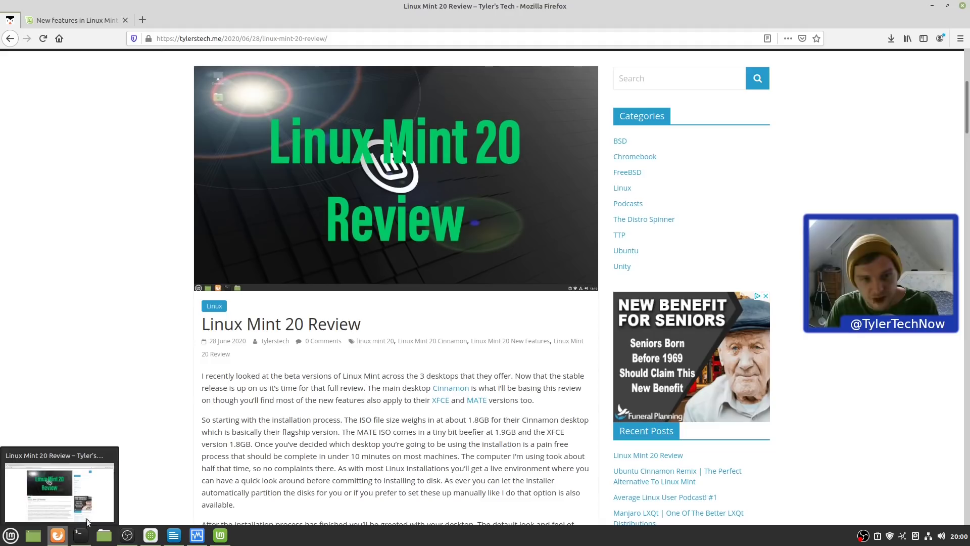
{"action": "left_click", "coordinate": [87, 519]}
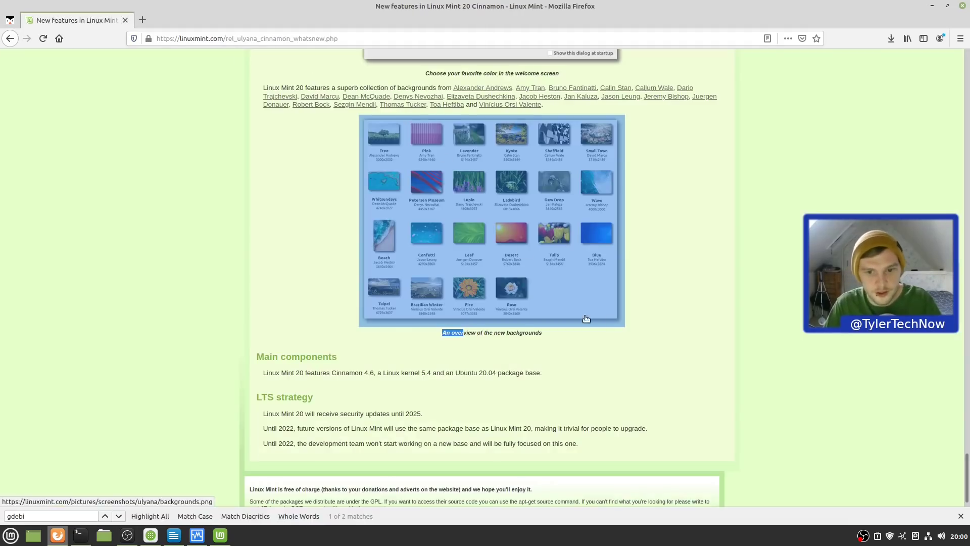
{"action": "left_click", "coordinate": [678, 293]}
{"action": "key", "text": "ctrl+f"}
{"action": "type", "text": "nemo"}
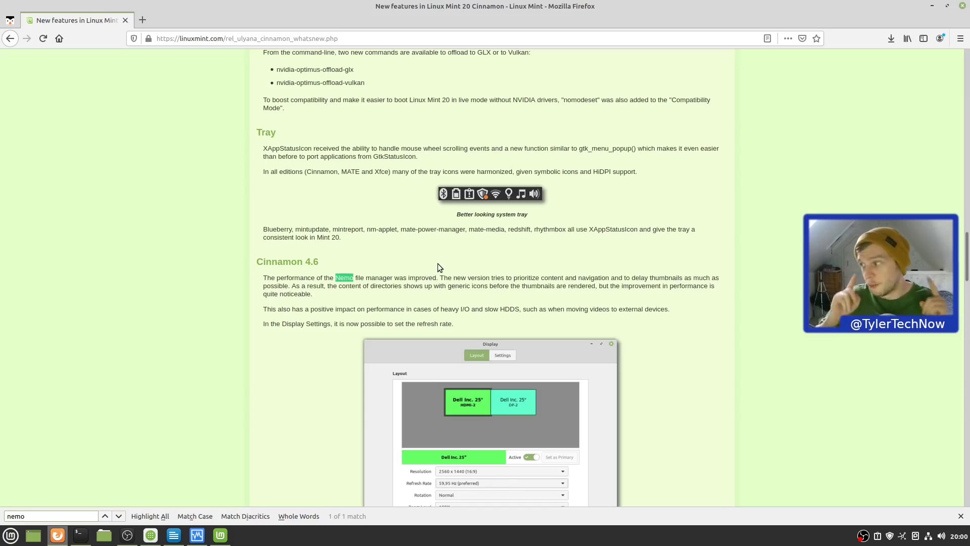
- Open the Minimalism (copy) desktop folder, delete it, restore it with undo, and reopen it
{"action": "left_click", "coordinate": [932, 6]}
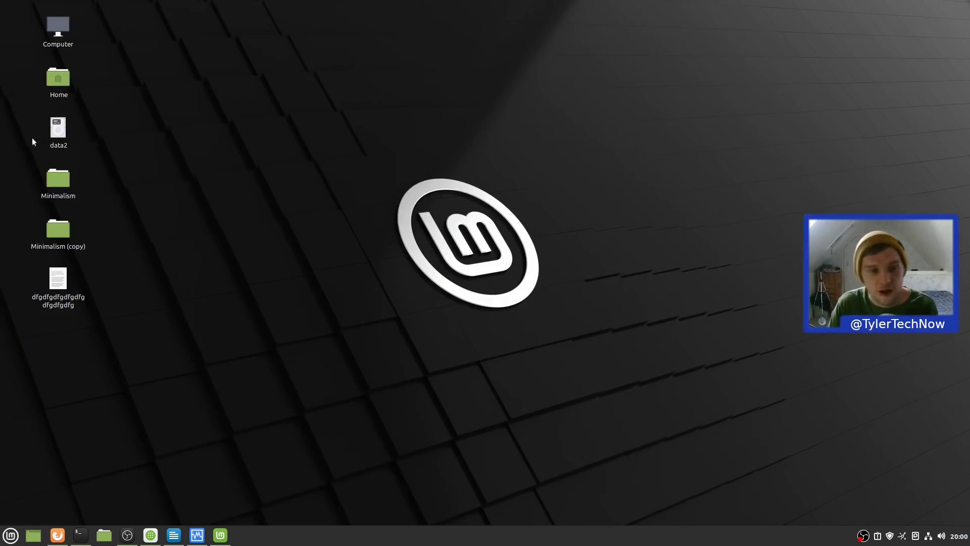
{"action": "double_click", "coordinate": [55, 233]}
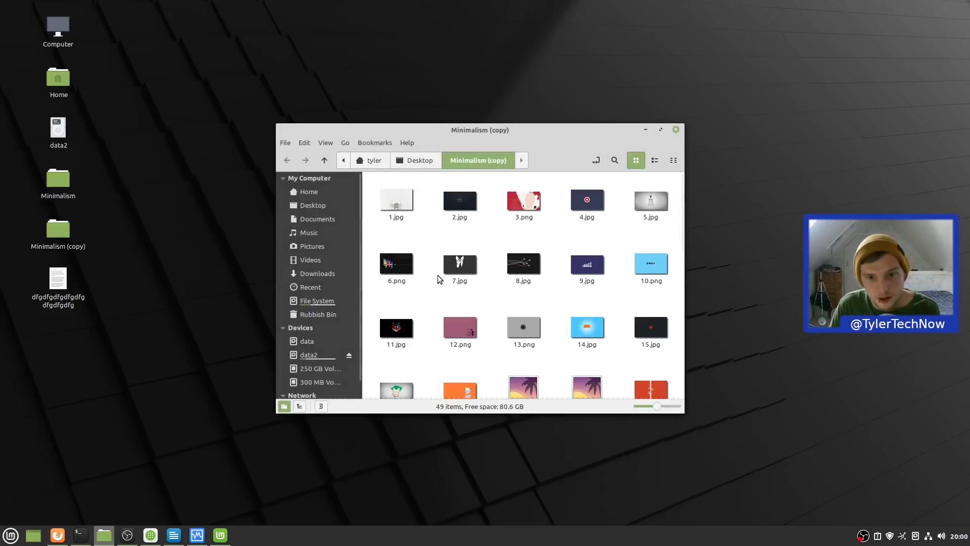
{"action": "left_click", "coordinate": [675, 129]}
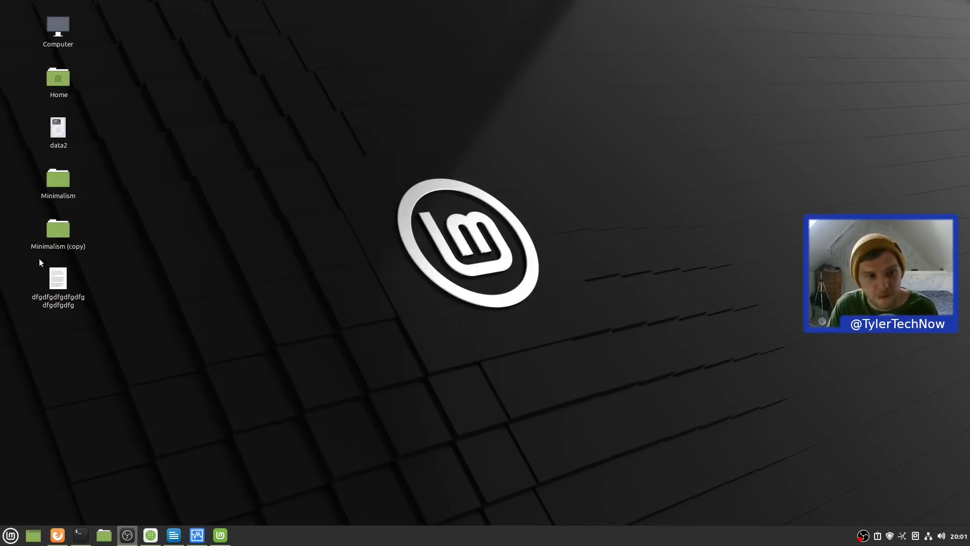
{"action": "key", "text": "Delete"}
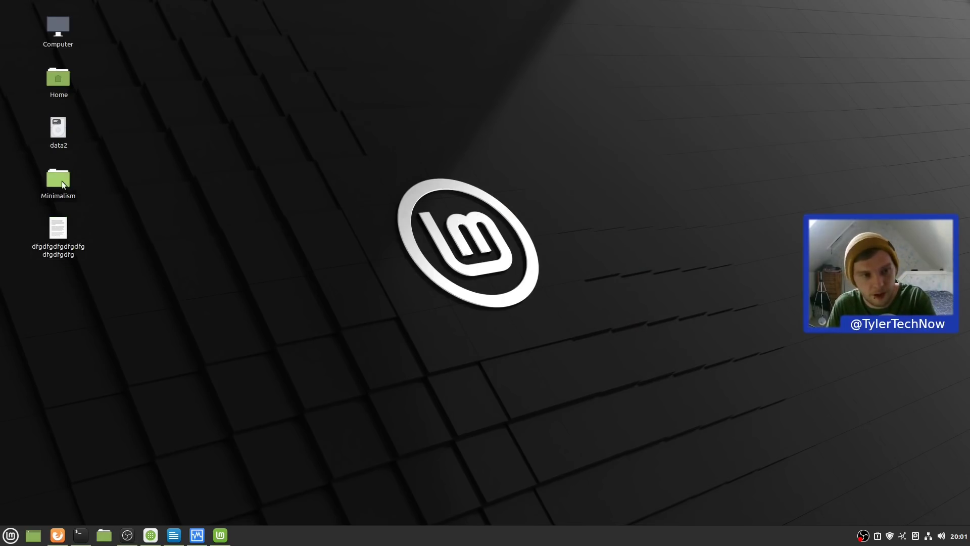
{"action": "left_click", "coordinate": [247, 194]}
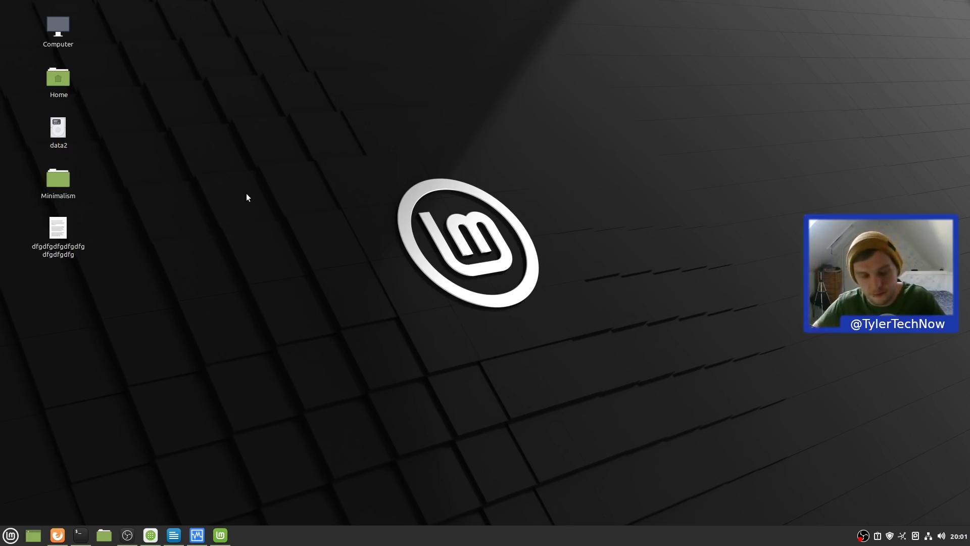
{"action": "key", "text": "ctrl+z"}
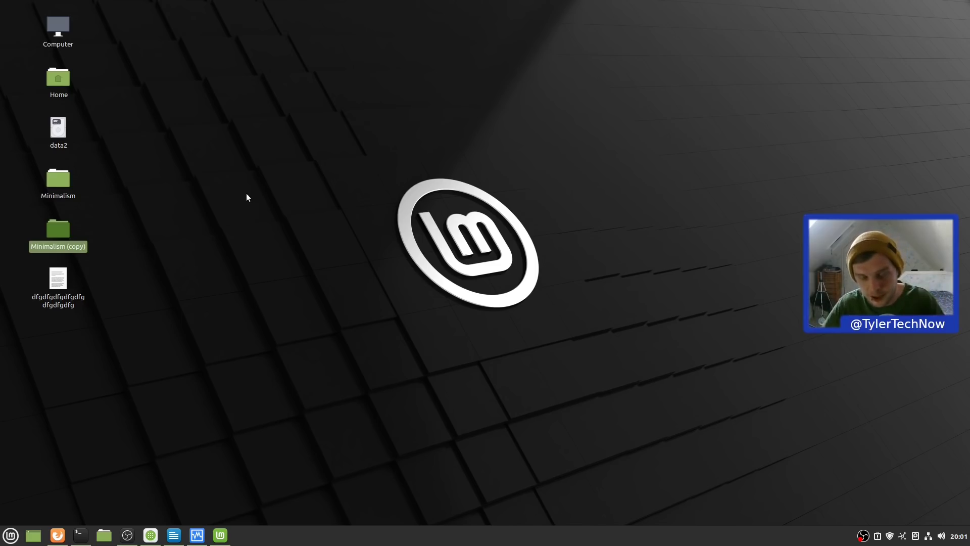
{"action": "key", "text": "Return"}
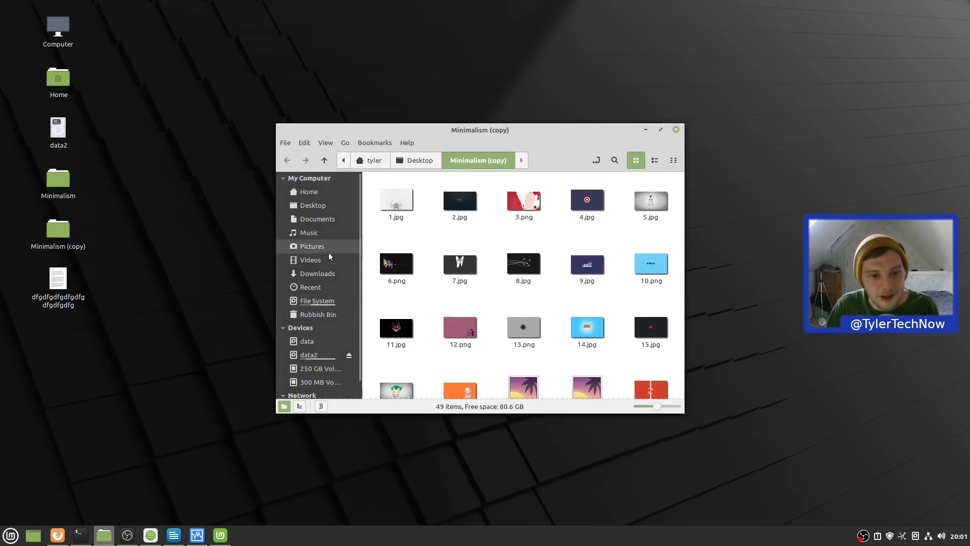
- Browse the data2 drive's Pictures and overlays folders
{"action": "scroll", "coordinate": [318, 349], "scroll_direction": "down", "scroll_amount": 1}
{"action": "left_click", "coordinate": [310, 338]}
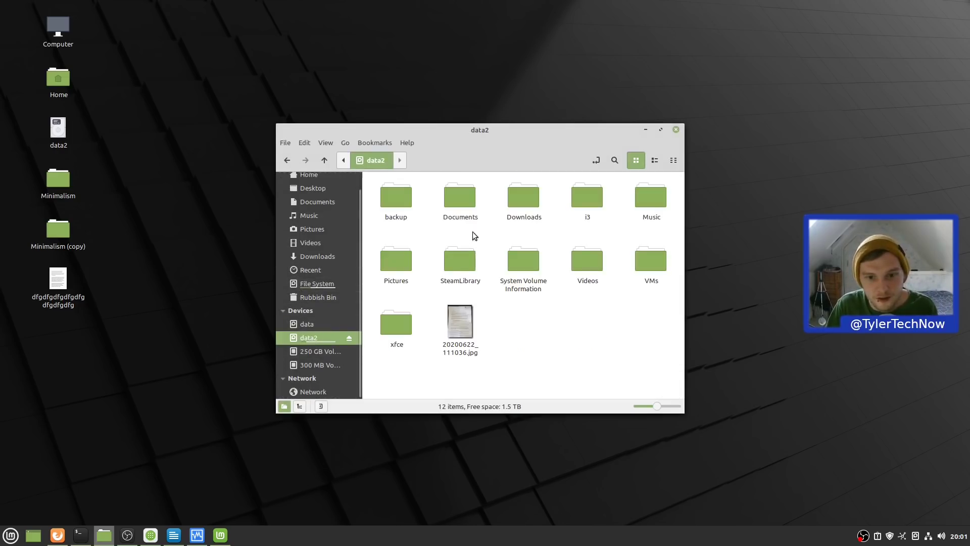
{"action": "double_click", "coordinate": [402, 262]}
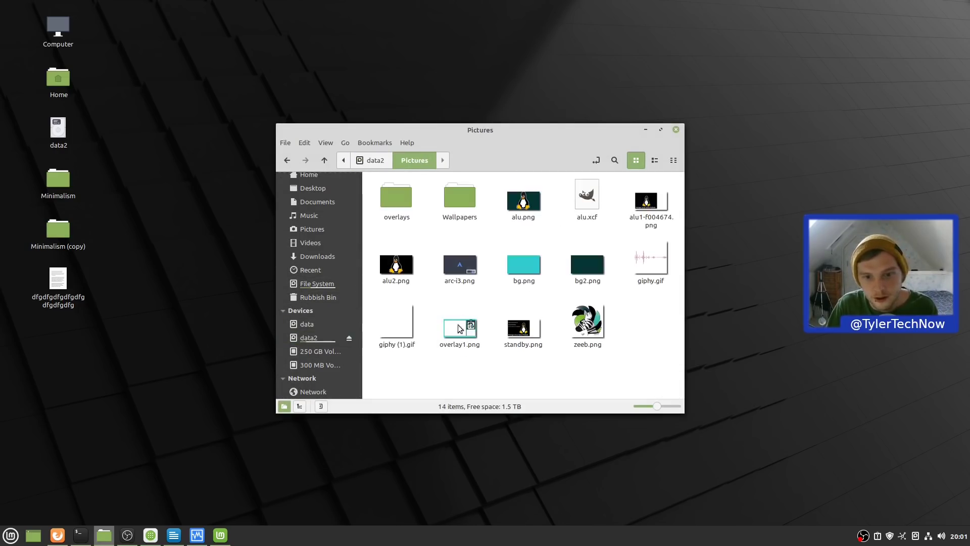
{"action": "double_click", "coordinate": [396, 202]}
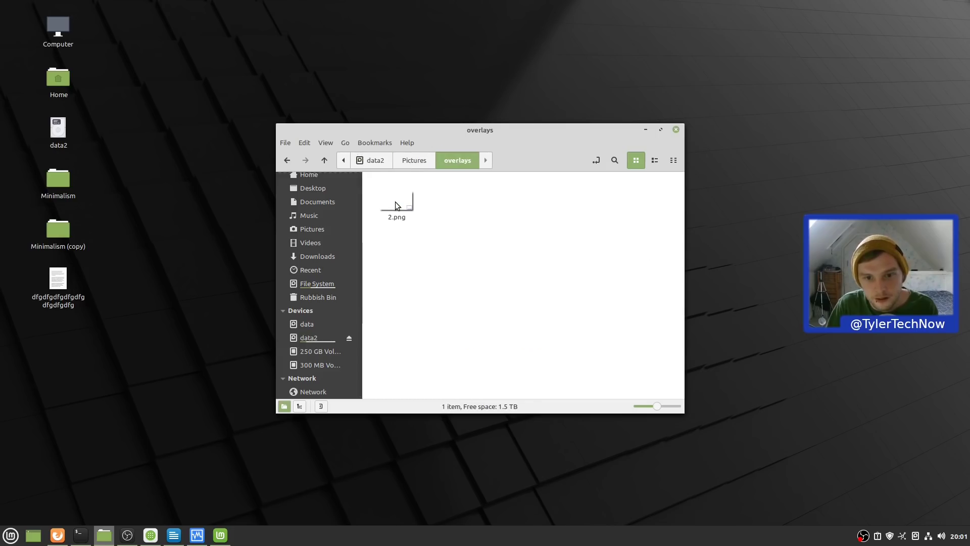
{"action": "left_click", "coordinate": [287, 160]}
- Copy the Minimalism (copy) folder into the top of data2 and open the pasted copy
{"action": "left_click", "coordinate": [50, 230]}
{"action": "right_click", "coordinate": [51, 230]}
{"action": "left_click", "coordinate": [78, 283]}
{"action": "left_click", "coordinate": [324, 160]}
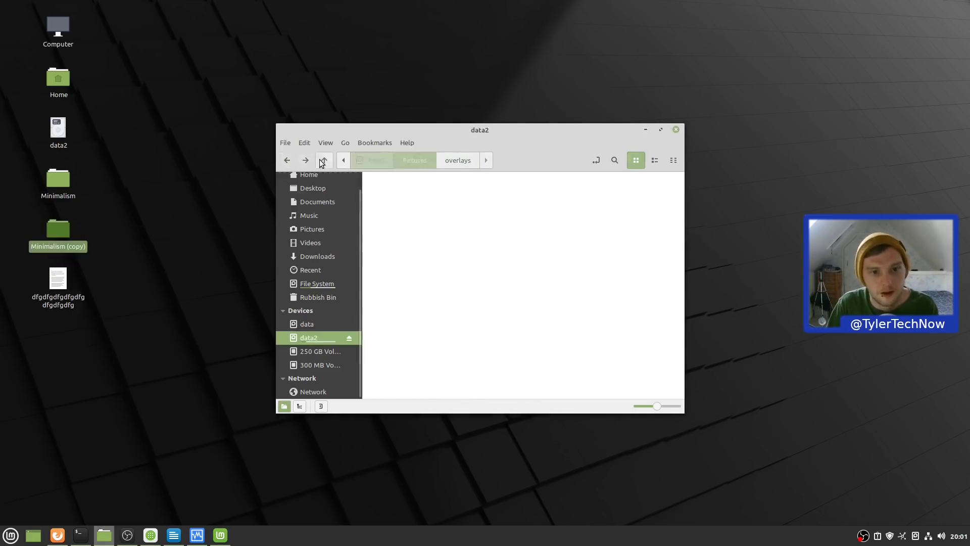
{"action": "left_click", "coordinate": [543, 316]}
{"action": "right_click", "coordinate": [571, 330]}
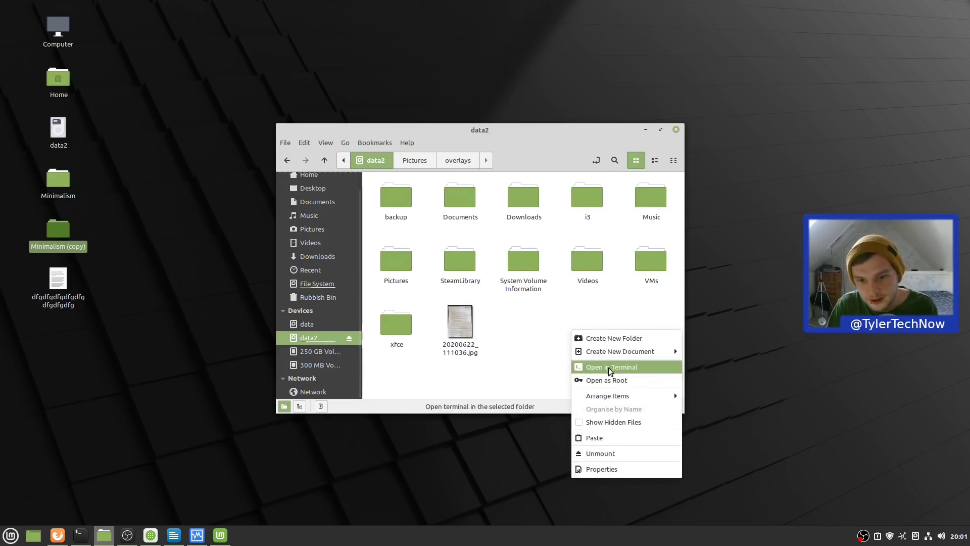
{"action": "left_click", "coordinate": [610, 438]}
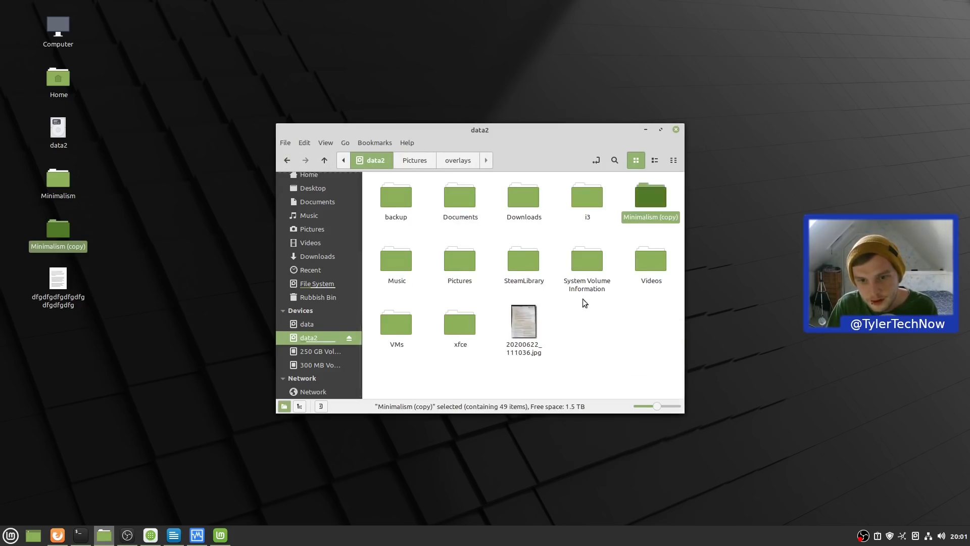
{"action": "double_click", "coordinate": [641, 219]}
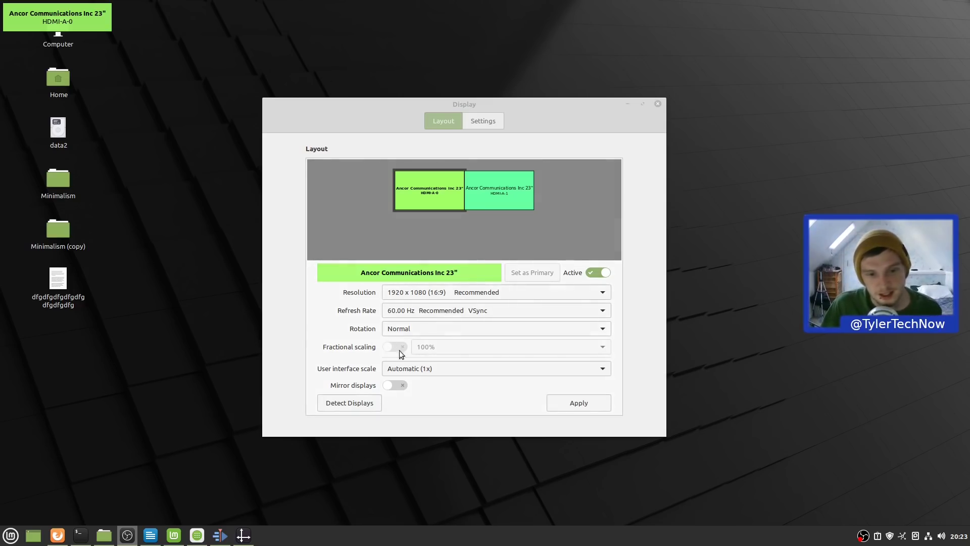
- Set the interface scale to Double (Hi-DPI), try 200% fractional scaling, then turn fractional scaling off
{"action": "left_click", "coordinate": [435, 368]}
{"action": "left_click", "coordinate": [436, 400]}
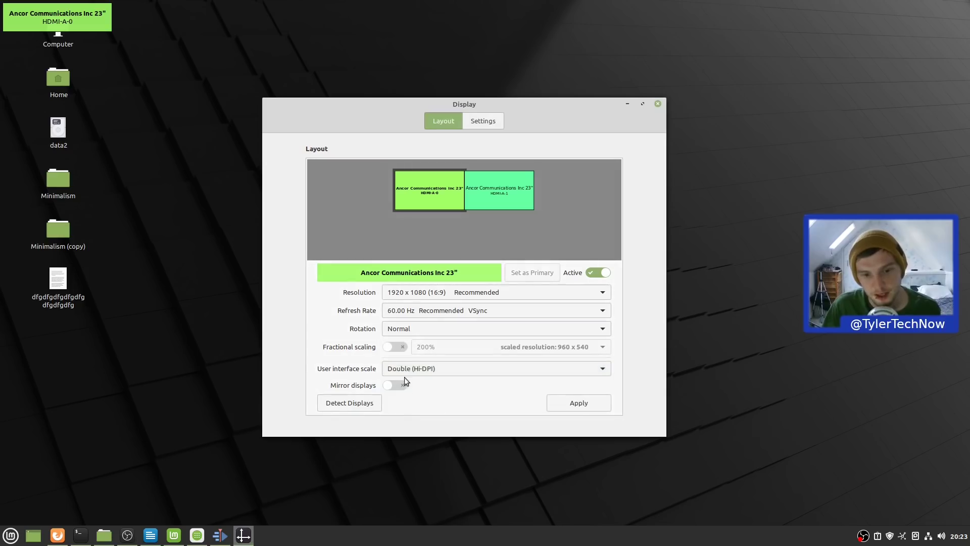
{"action": "left_click", "coordinate": [396, 346]}
{"action": "left_click", "coordinate": [587, 349]}
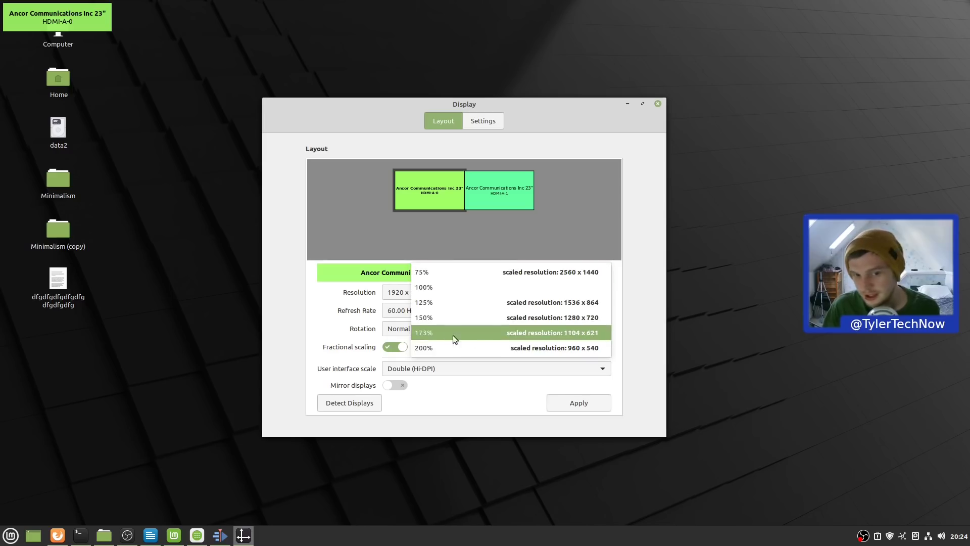
{"action": "left_click", "coordinate": [470, 408]}
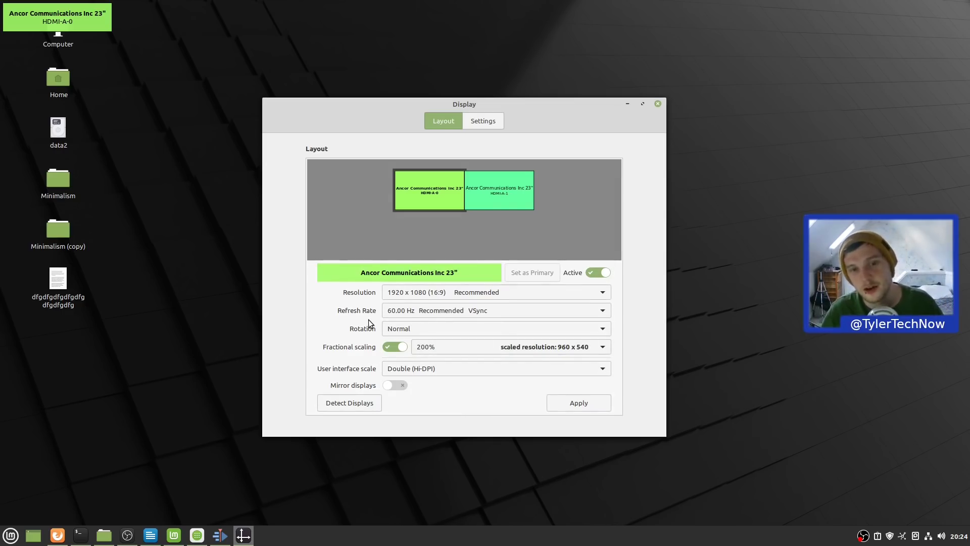
{"action": "left_click", "coordinate": [400, 348]}
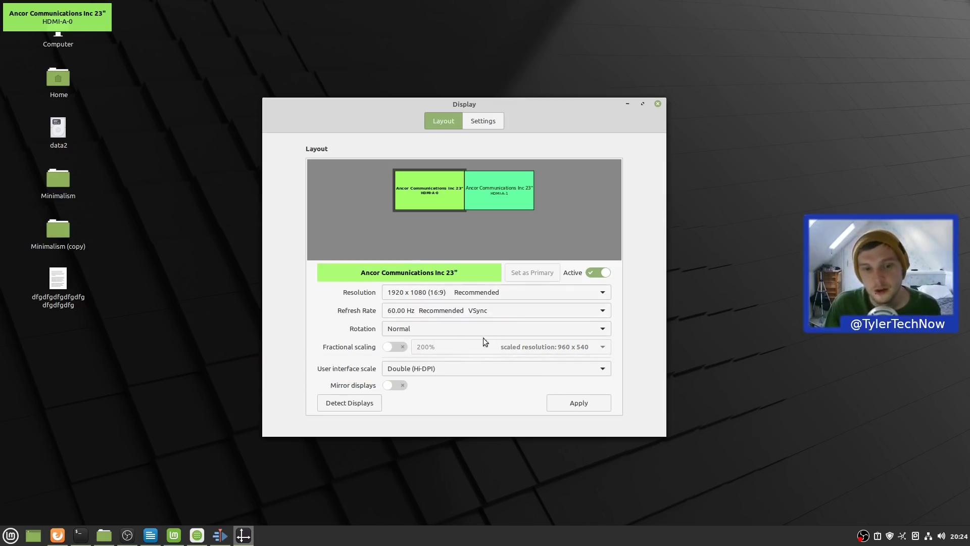
- Check refresh rates for both monitors, keeping 60.00 Hz, then view the general display settings
{"action": "left_click", "coordinate": [468, 313]}
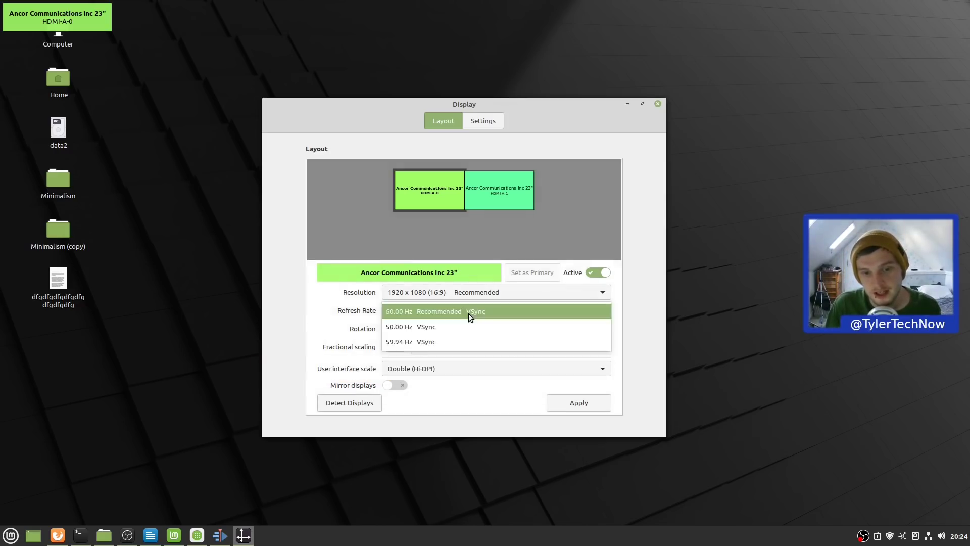
{"action": "left_click", "coordinate": [507, 201]}
{"action": "left_click", "coordinate": [441, 308]}
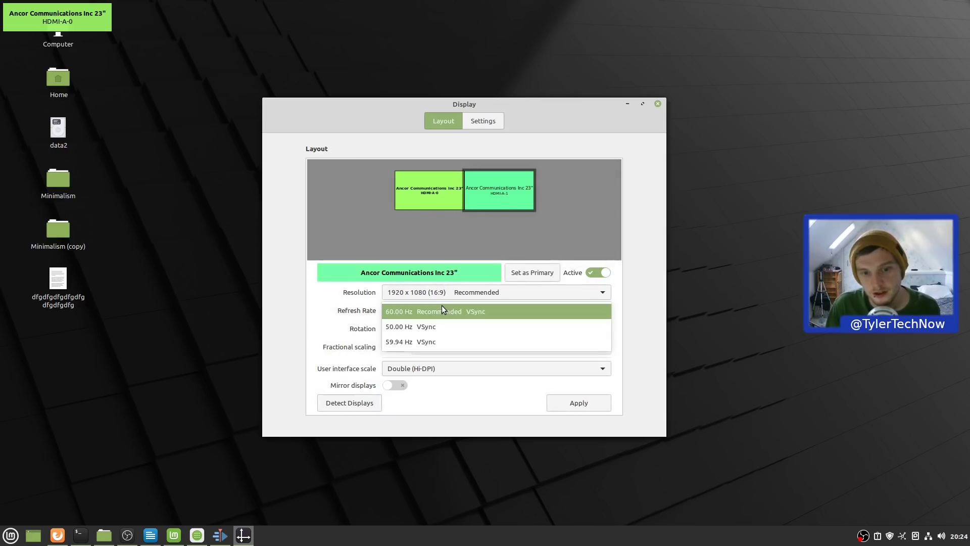
{"action": "left_click", "coordinate": [438, 305]}
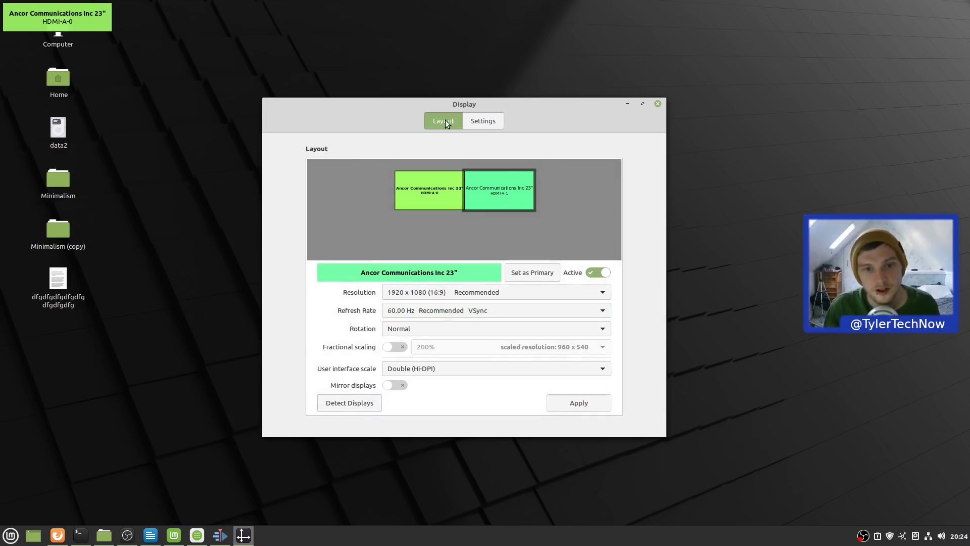
{"action": "left_click", "coordinate": [483, 122]}
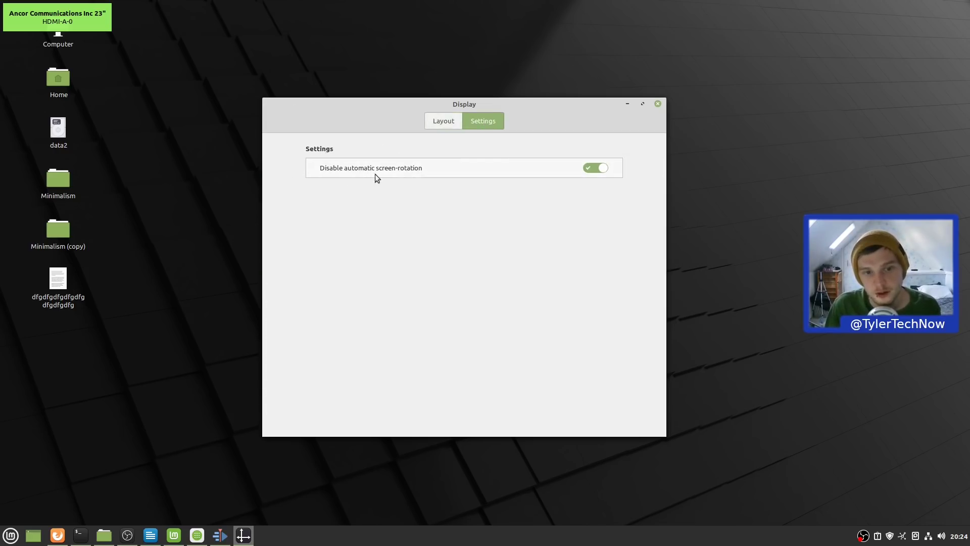
{"action": "mouse_move", "coordinate": [407, 169]}
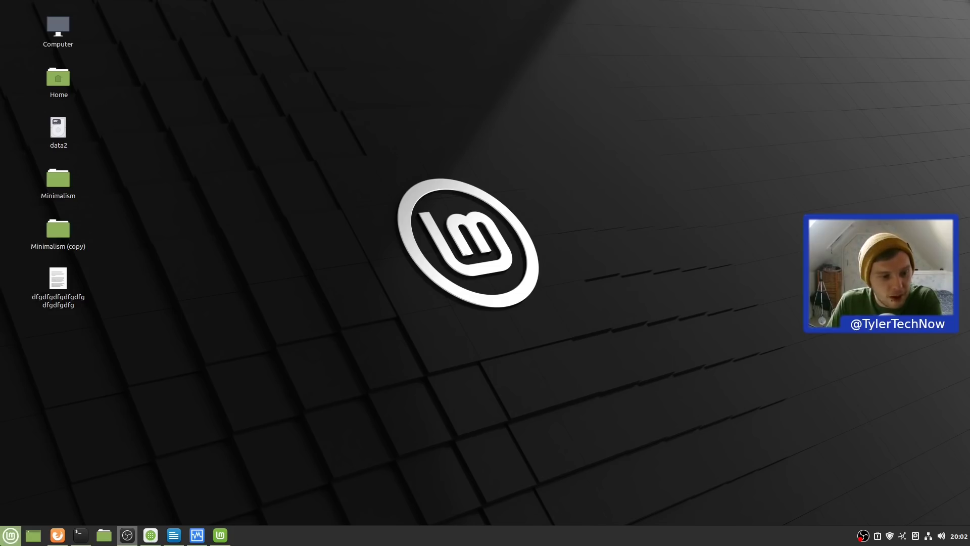
- Search the Cinnamon menu for 'warp' and launch Warpinator
{"action": "key", "text": "super"}
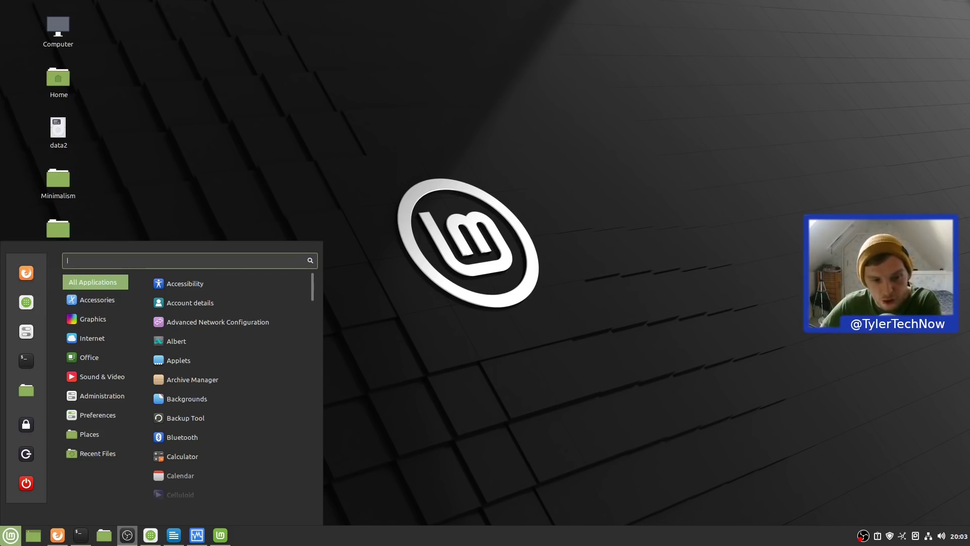
{"action": "mouse_move", "coordinate": [101, 370]}
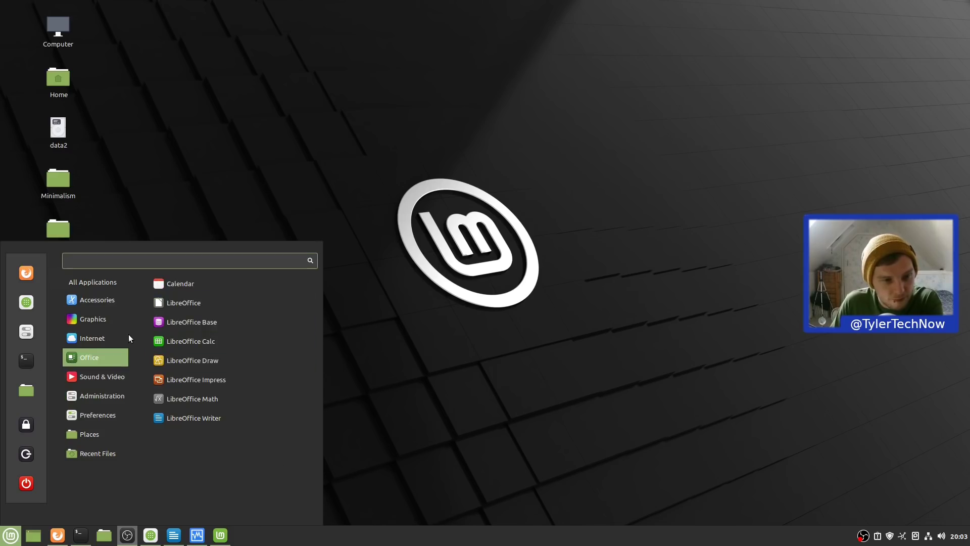
{"action": "mouse_move", "coordinate": [125, 336]}
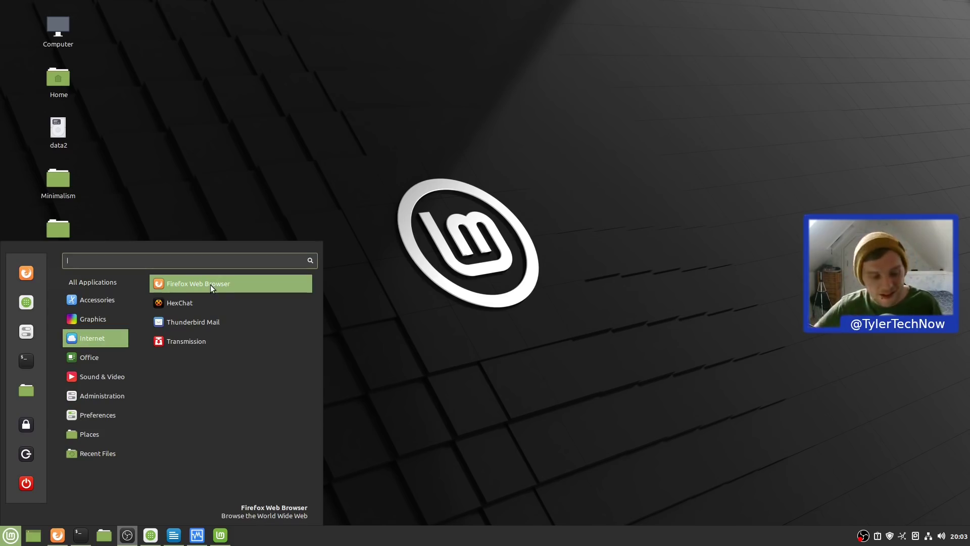
{"action": "type", "text": "warp"}
{"action": "key", "text": "Return"}
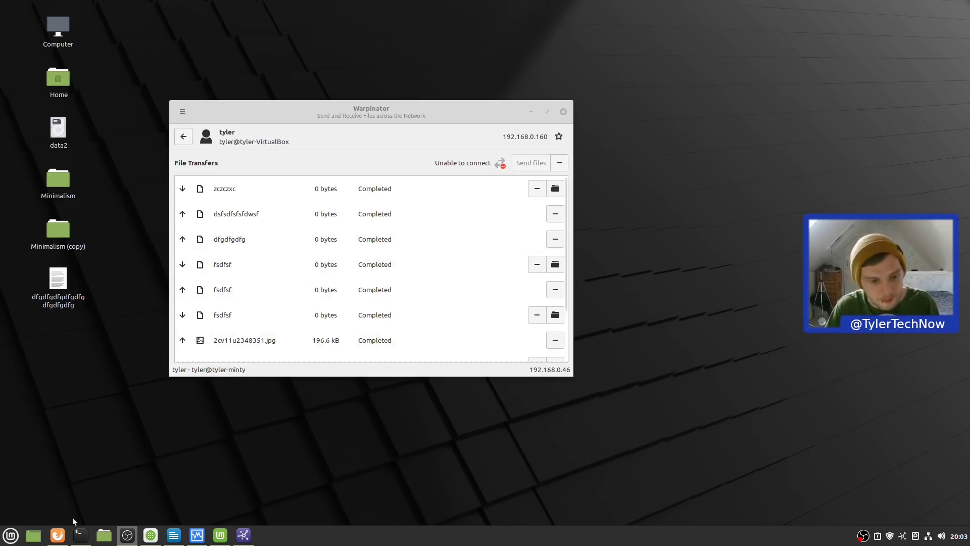
- Start the linux mint VM, arrange the windows, and return Warpinator to its nearby devices list
{"action": "left_click", "coordinate": [197, 535]}
{"action": "left_click_drag", "start_coordinate": [422, 168], "coordinate": [625, 108]}
{"action": "double_click", "coordinate": [455, 171]}
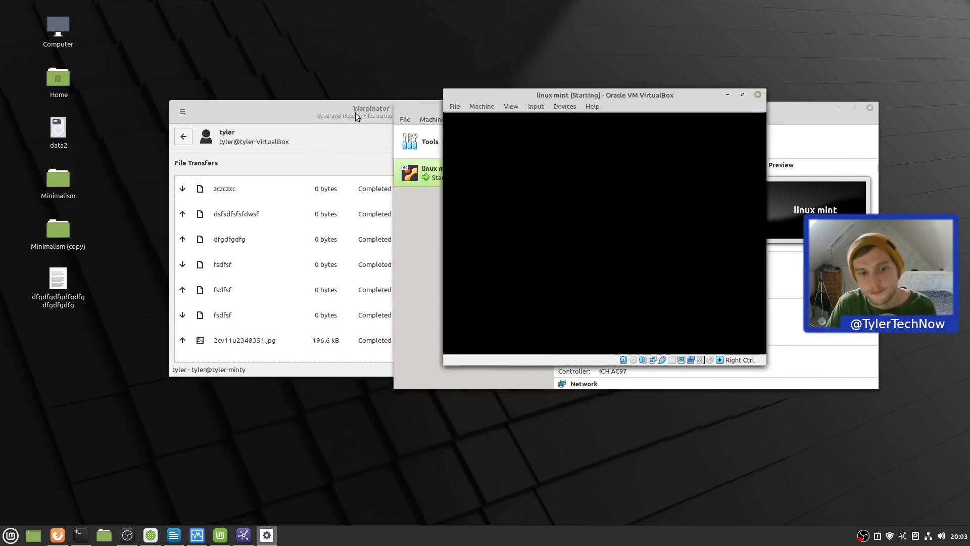
{"action": "left_click_drag", "start_coordinate": [356, 118], "coordinate": [223, 116]}
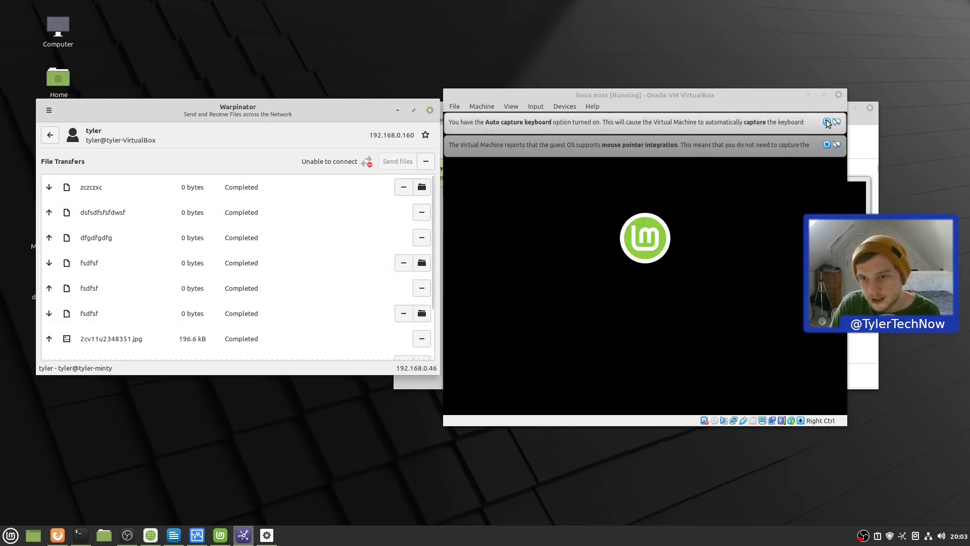
{"action": "left_click_drag", "start_coordinate": [653, 94], "coordinate": [681, 78]}
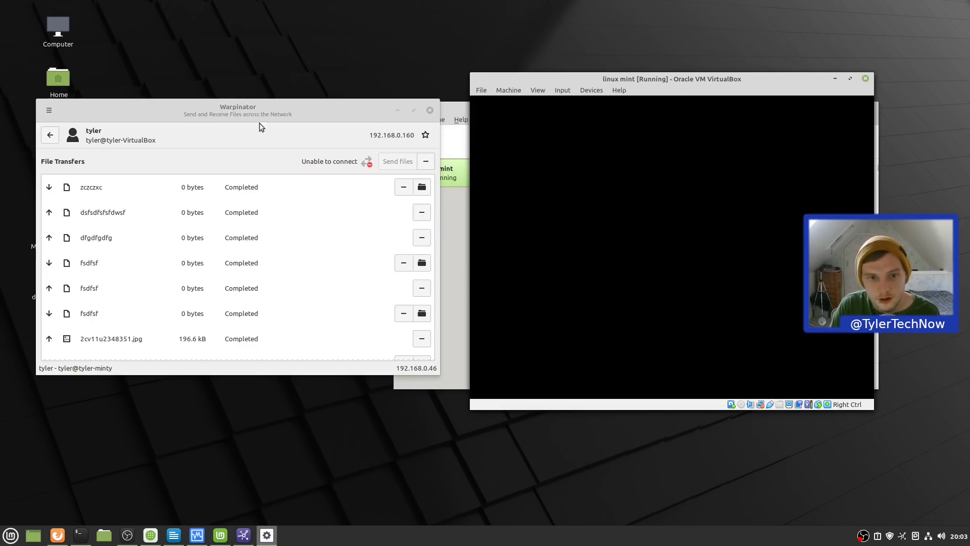
{"action": "left_click", "coordinate": [50, 134]}
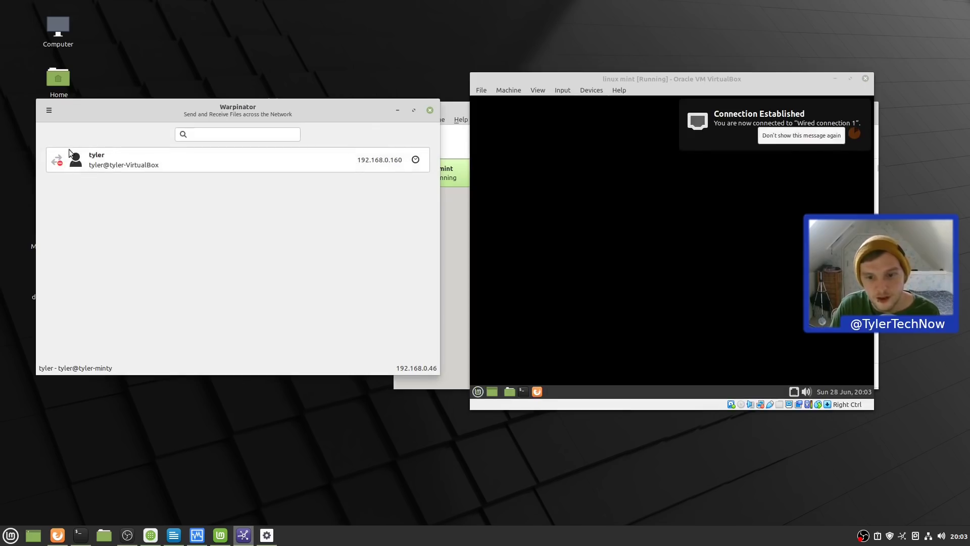
- Launch Warpinator in the guest by searching 'warp' in its menu, and close the guest's Welcome window
{"action": "left_click", "coordinate": [478, 392]}
{"action": "left_click", "coordinate": [478, 392]}
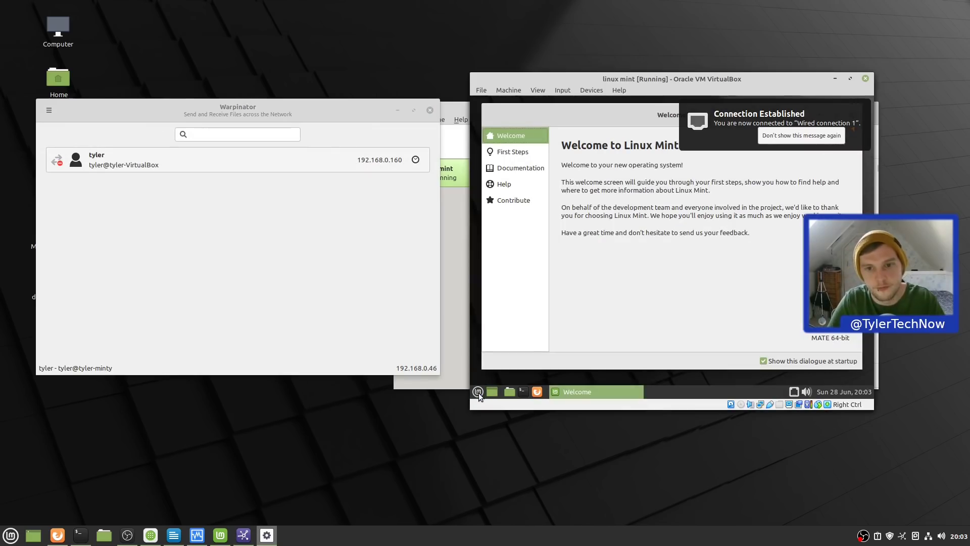
{"action": "left_click", "coordinate": [478, 392]}
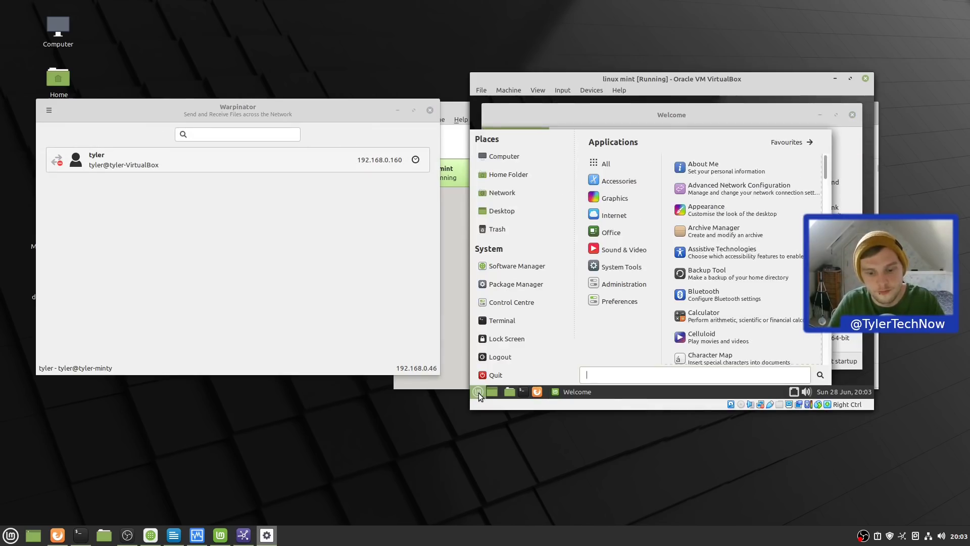
{"action": "type", "text": "warp"}
{"action": "key", "text": "Return"}
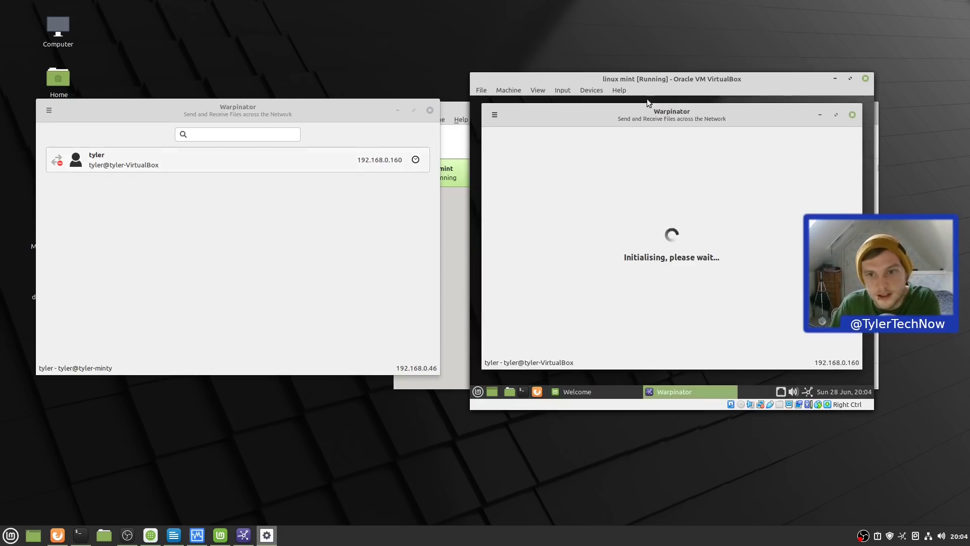
{"action": "left_click", "coordinate": [853, 114]}
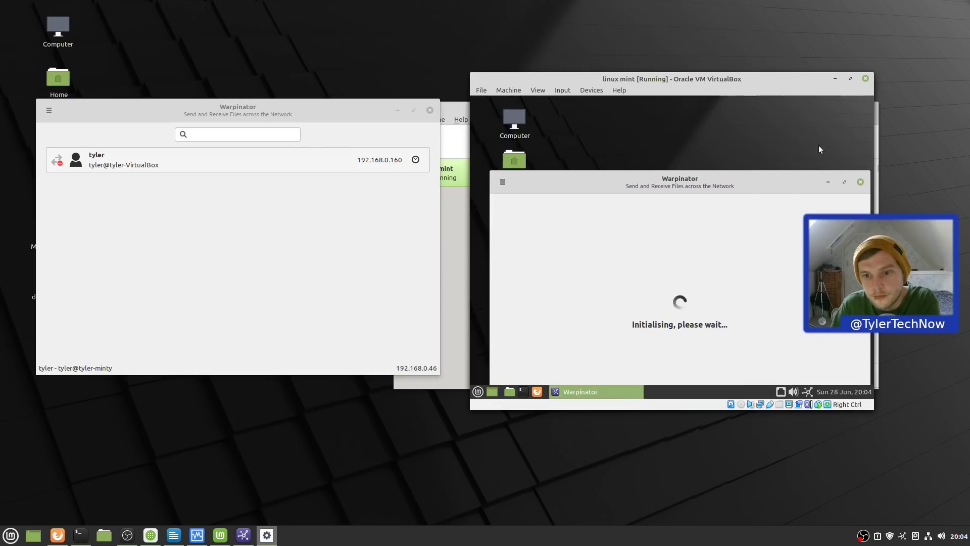
{"action": "left_click_drag", "start_coordinate": [683, 176], "coordinate": [682, 110]}
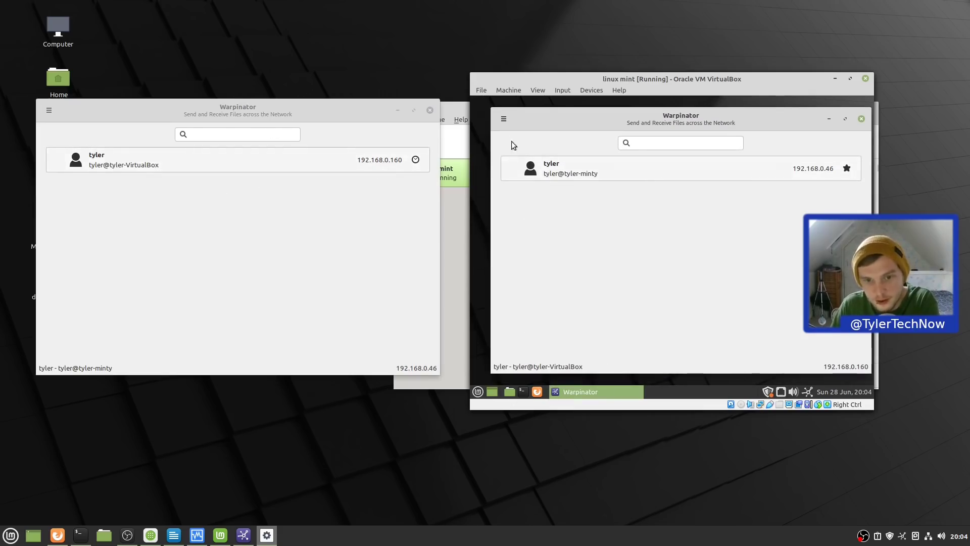
- Rename the guest desktop file fsdfsf to sdfsdfsdfsddf
{"action": "double_click", "coordinate": [659, 127]}
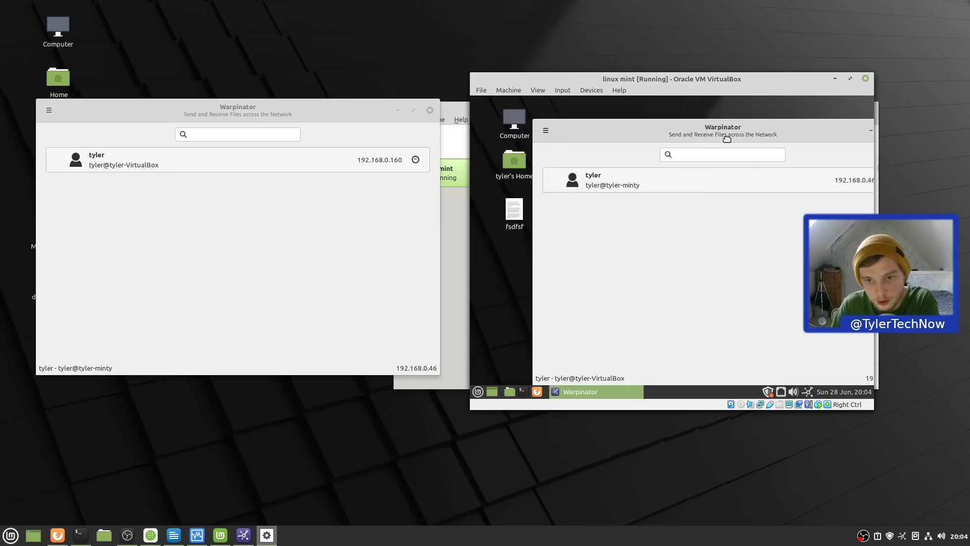
{"action": "left_click", "coordinate": [510, 222]}
{"action": "right_click", "coordinate": [511, 222]}
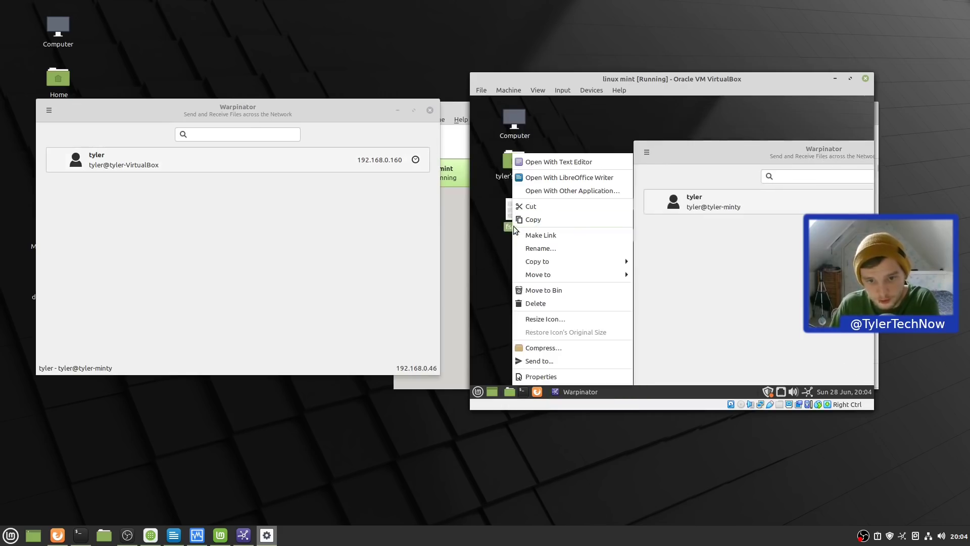
{"action": "left_click", "coordinate": [554, 250]}
{"action": "type", "text": "sdfsdfsdfsddf"}
{"action": "key", "text": "Return"}
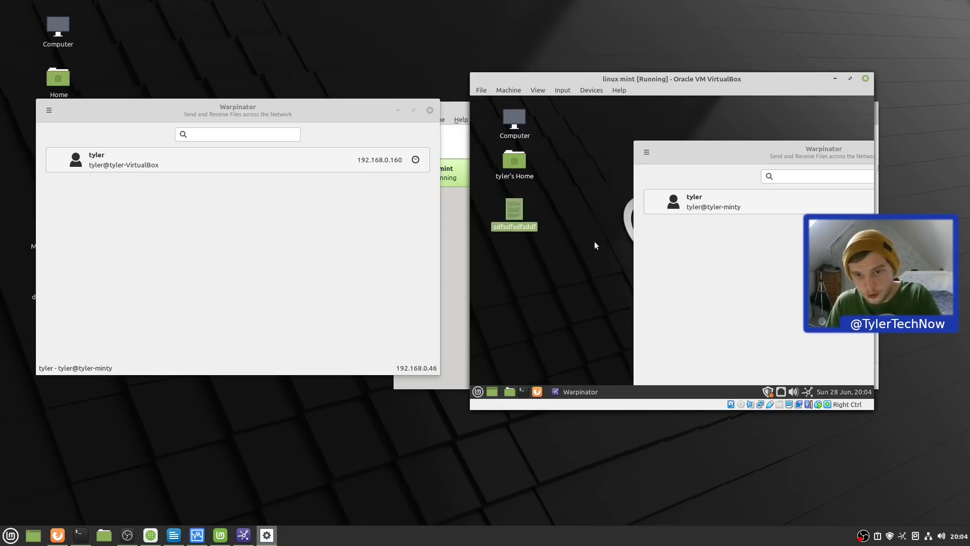
- Send sdfsdfsdfsddf from the guest's Warpinator to the host and accept it there
{"action": "left_click_drag", "start_coordinate": [690, 147], "coordinate": [609, 121]}
{"action": "left_click", "coordinate": [649, 178]}
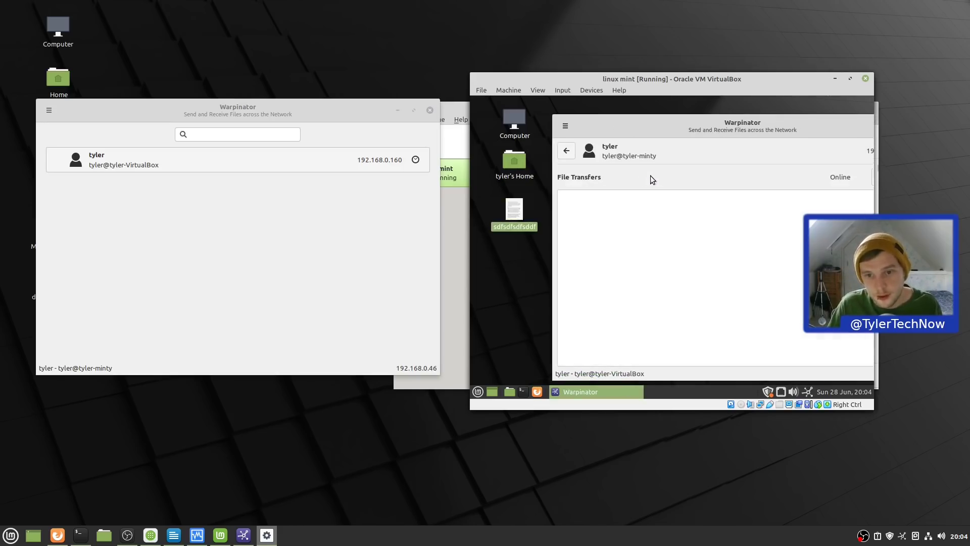
{"action": "left_click_drag", "start_coordinate": [515, 209], "coordinate": [631, 227]}
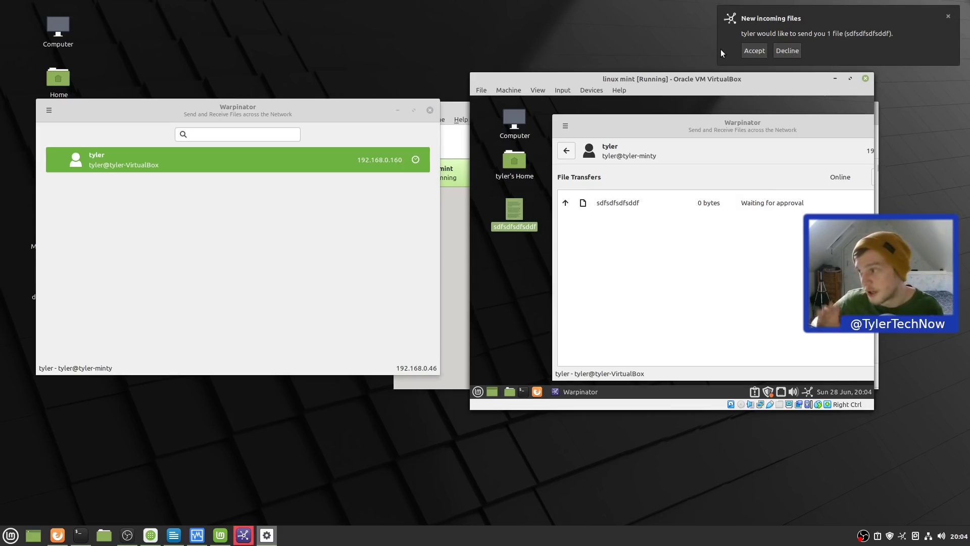
{"action": "left_click", "coordinate": [751, 53]}
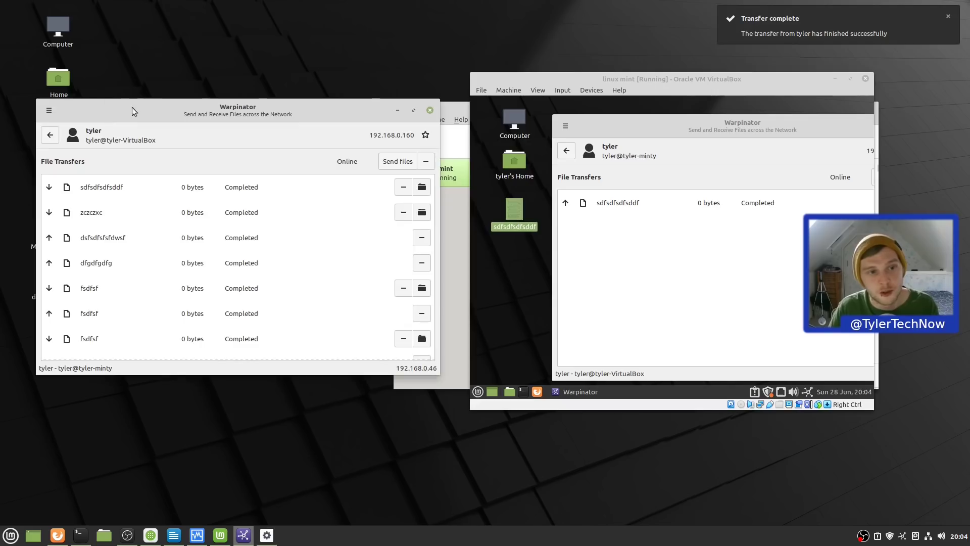
- Open Home > Warpinator in Nemo and start renaming the zczczxc file
{"action": "left_click_drag", "start_coordinate": [69, 115], "coordinate": [245, 104]}
{"action": "scroll", "coordinate": [531, 228], "scroll_direction": "down", "scroll_amount": 2}
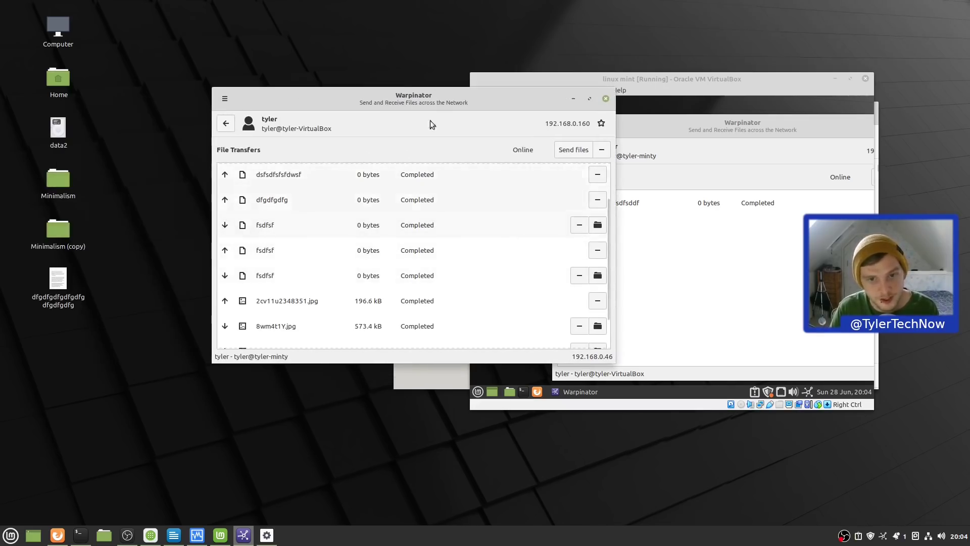
{"action": "double_click", "coordinate": [63, 80]}
{"action": "double_click", "coordinate": [642, 264]}
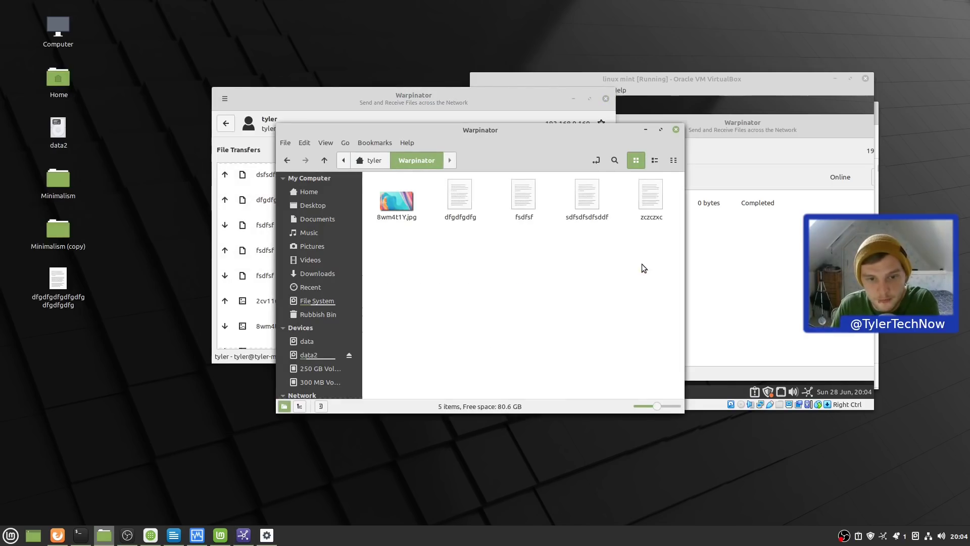
{"action": "right_click", "coordinate": [654, 202]}
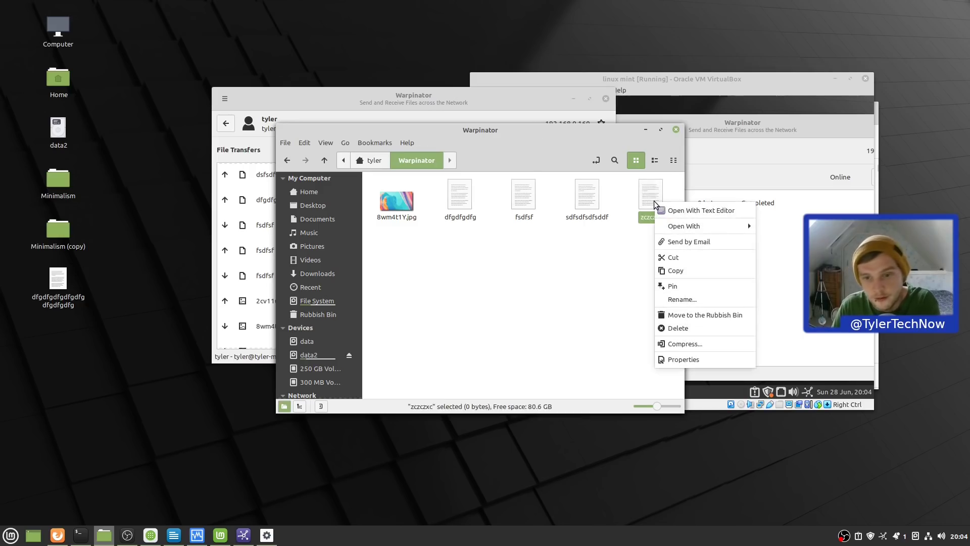
{"action": "left_click", "coordinate": [691, 299]}
- Name the file sdfsdfsfsfsfsf, send it to the virtual machine, and accept it in the guest
{"action": "type", "text": "sdfsdfsfsfsfsf"}
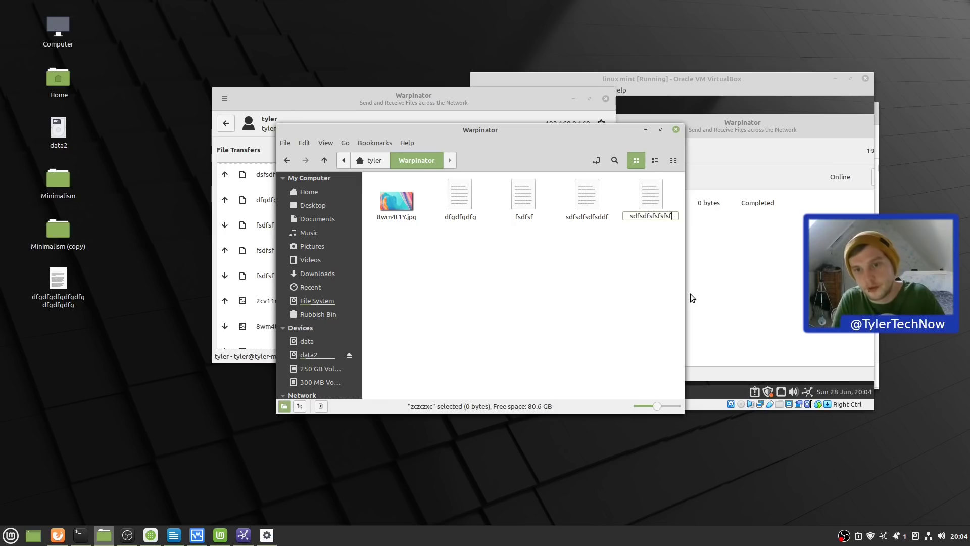
{"action": "key", "text": "Return"}
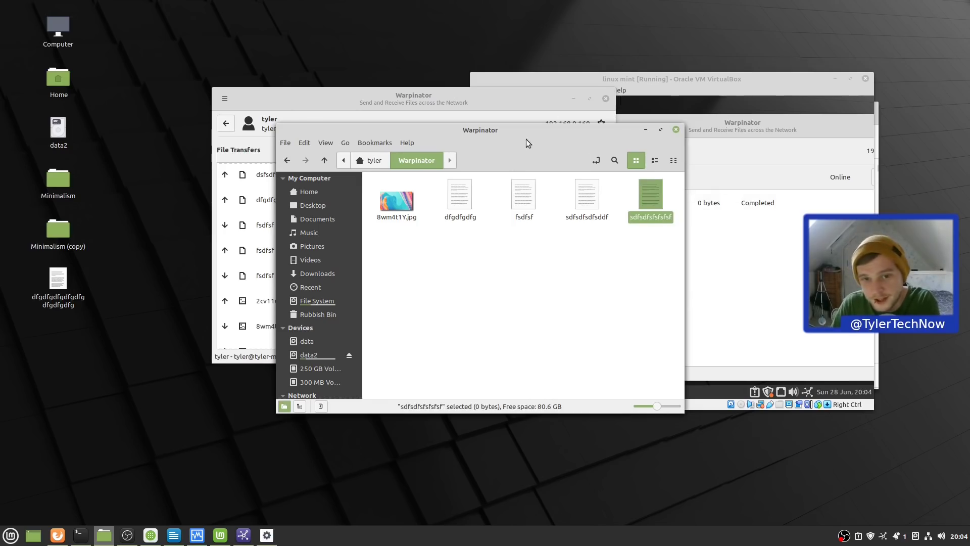
{"action": "left_click_drag", "start_coordinate": [526, 138], "coordinate": [323, 171]}
{"action": "left_click_drag", "start_coordinate": [451, 234], "coordinate": [515, 223]}
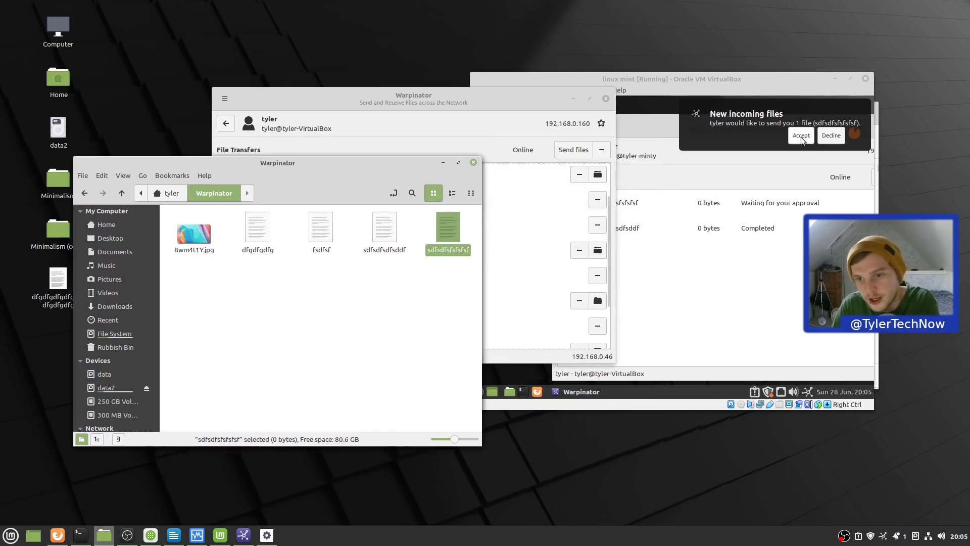
{"action": "left_click", "coordinate": [803, 138]}
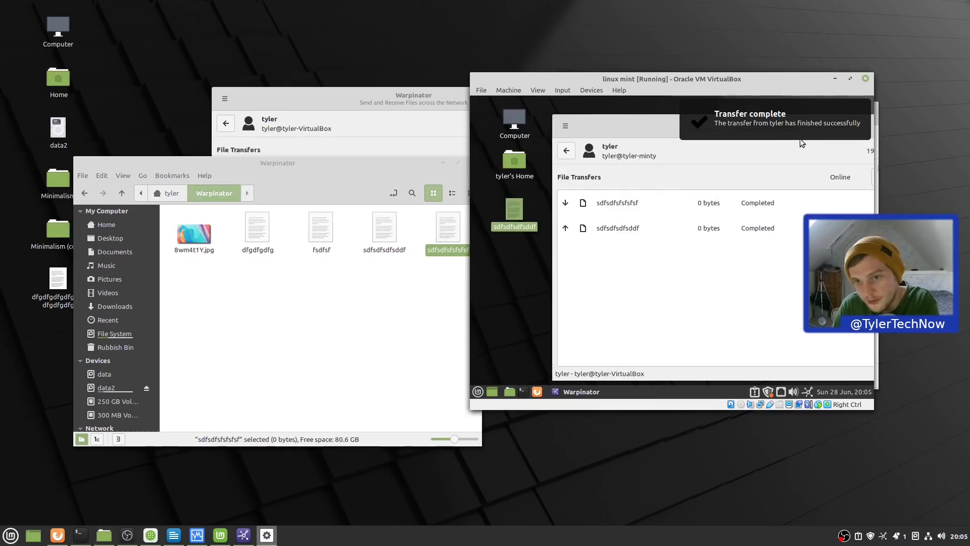
- Open tyler's Home > Warpinator folder in the guest
{"action": "left_click", "coordinate": [526, 169]}
{"action": "double_click", "coordinate": [527, 170]}
{"action": "double_click", "coordinate": [794, 257]}
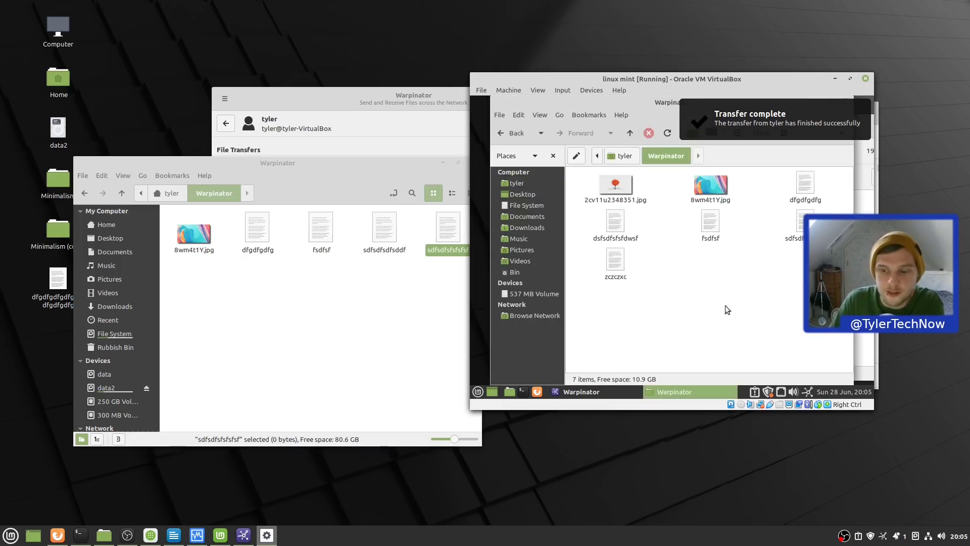
- Hide the host Warpinator window to the tray and open its received-files save folder
{"action": "right_click", "coordinate": [883, 536]}
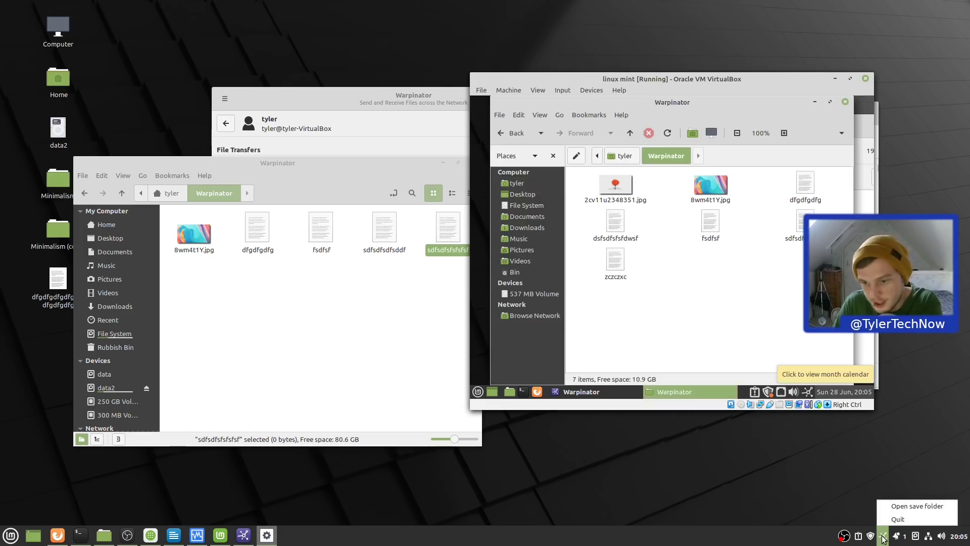
{"action": "left_click", "coordinate": [884, 538]}
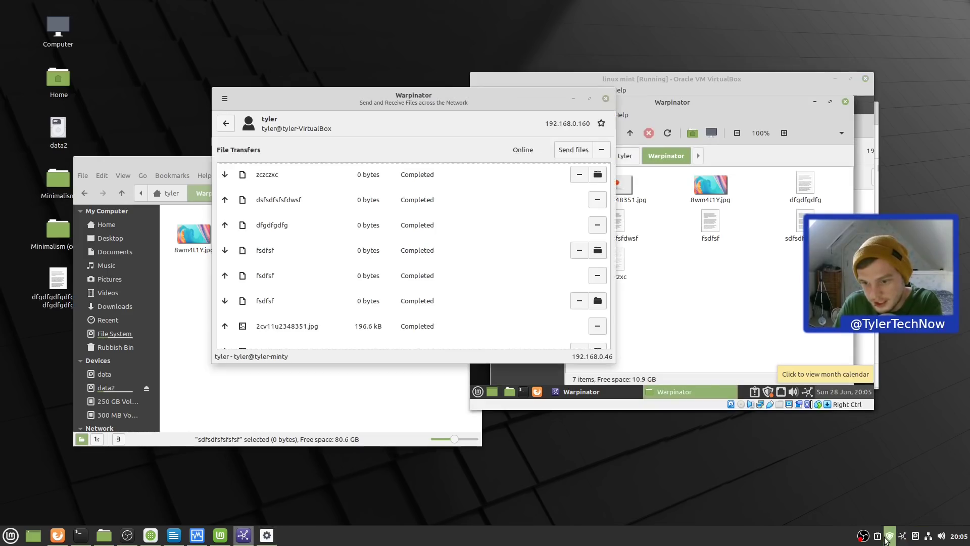
{"action": "left_click", "coordinate": [606, 98]}
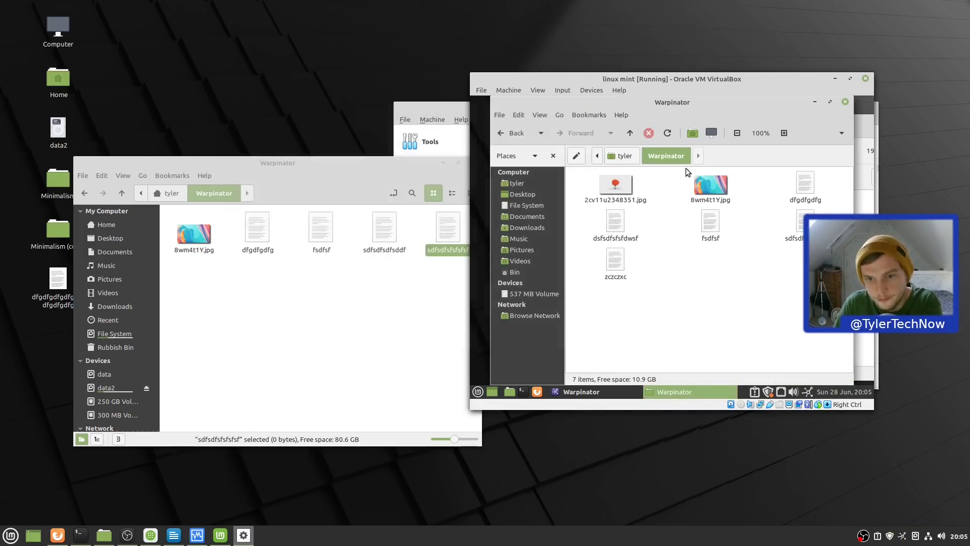
{"action": "left_click", "coordinate": [903, 536]}
{"action": "left_click", "coordinate": [902, 538]}
{"action": "left_click", "coordinate": [902, 538]}
{"action": "left_click", "coordinate": [903, 538]}
{"action": "right_click", "coordinate": [903, 539]}
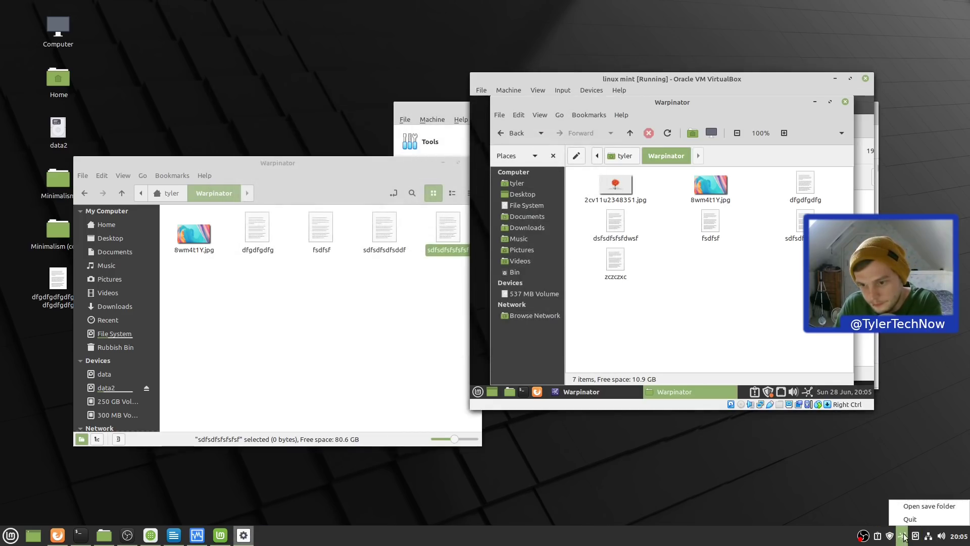
{"action": "left_click", "coordinate": [926, 506]}
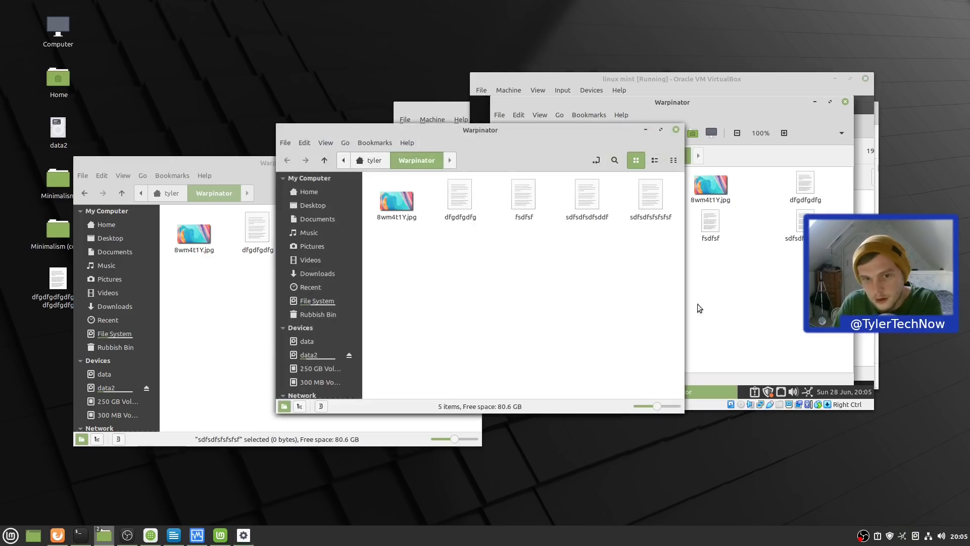
- Try the guest tray's Browse... option into Pictures, then cancel sending files to tyler
{"action": "right_click", "coordinate": [807, 393]}
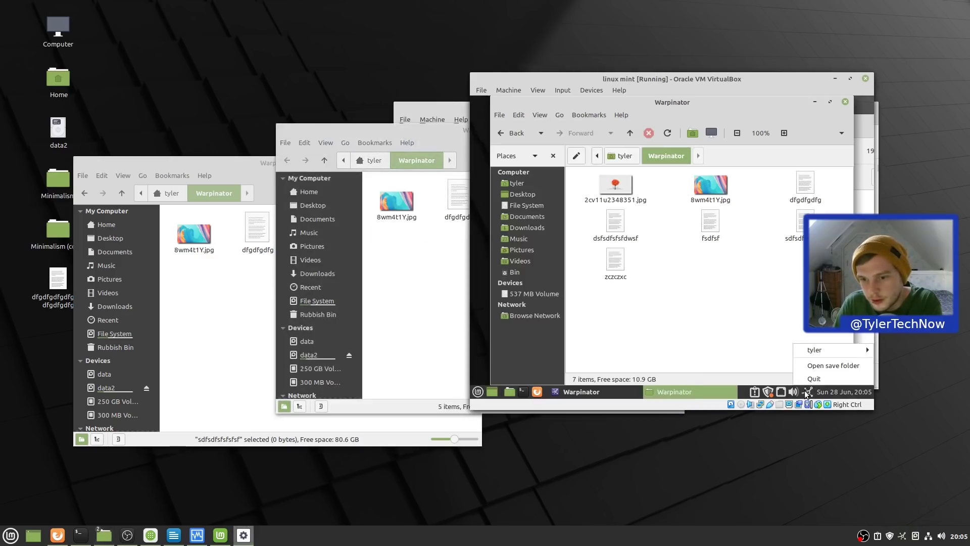
{"action": "left_click", "coordinate": [819, 381]}
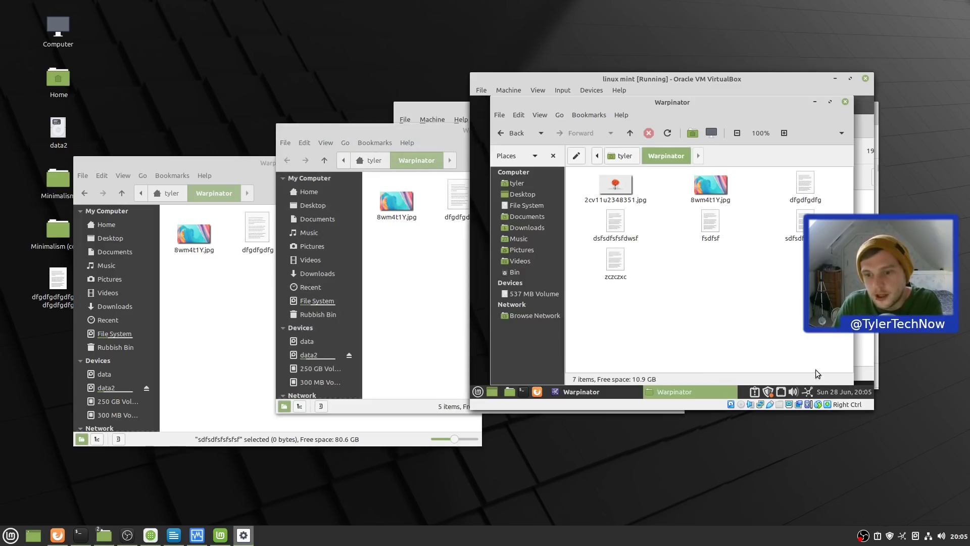
{"action": "right_click", "coordinate": [807, 393]}
{"action": "mouse_move", "coordinate": [826, 350]}
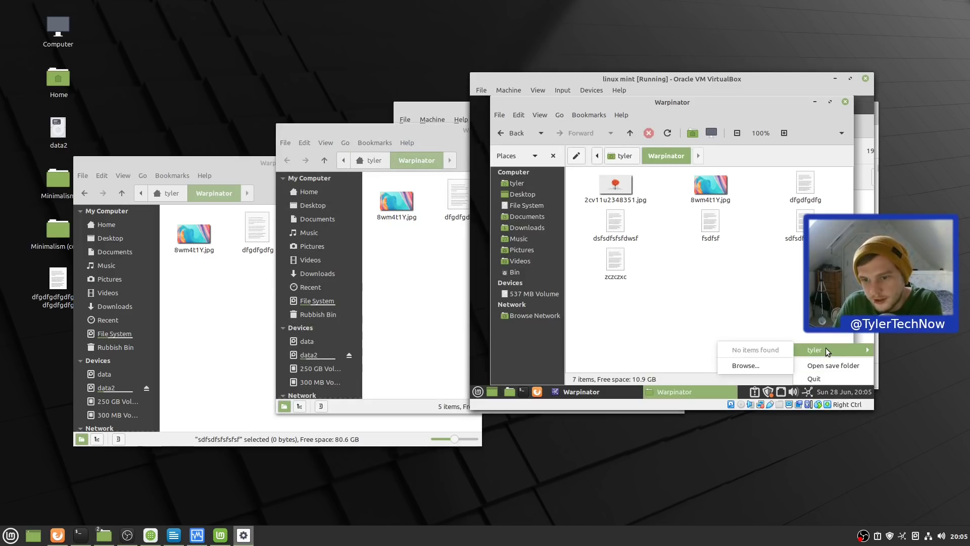
{"action": "left_click", "coordinate": [771, 365]}
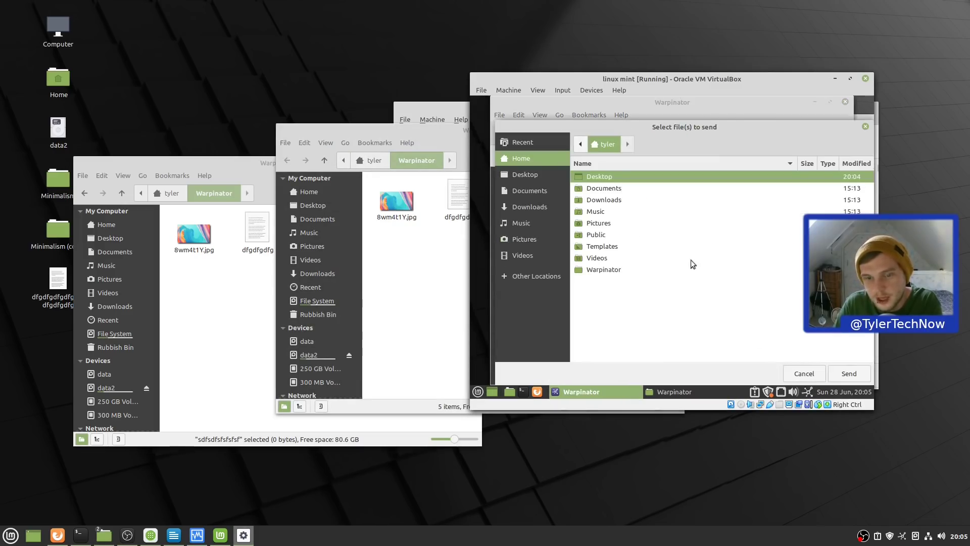
{"action": "double_click", "coordinate": [604, 223]}
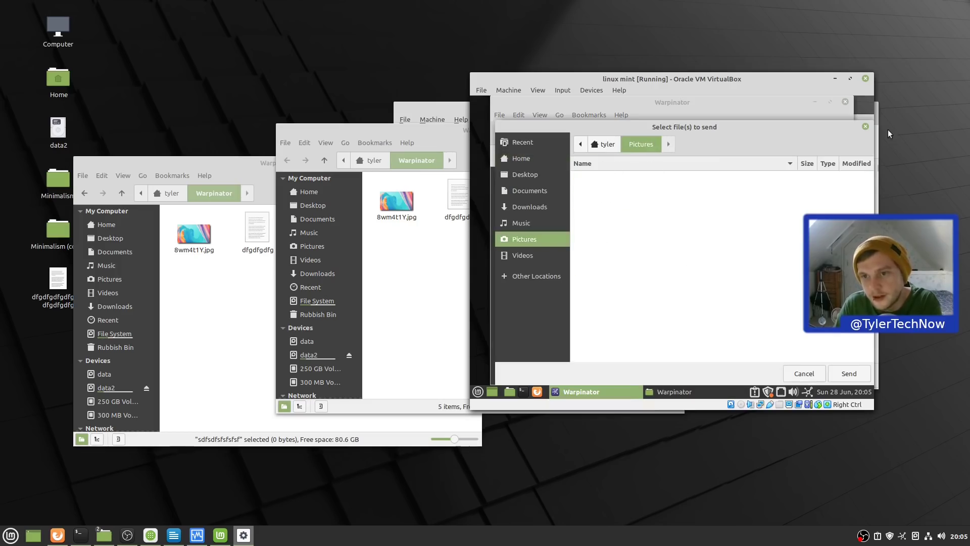
{"action": "left_click", "coordinate": [866, 127]}
{"action": "right_click", "coordinate": [902, 537]}
- Open the received-files folder and view the dfgdfgdfg file, then close the editor
{"action": "left_click", "coordinate": [929, 506]}
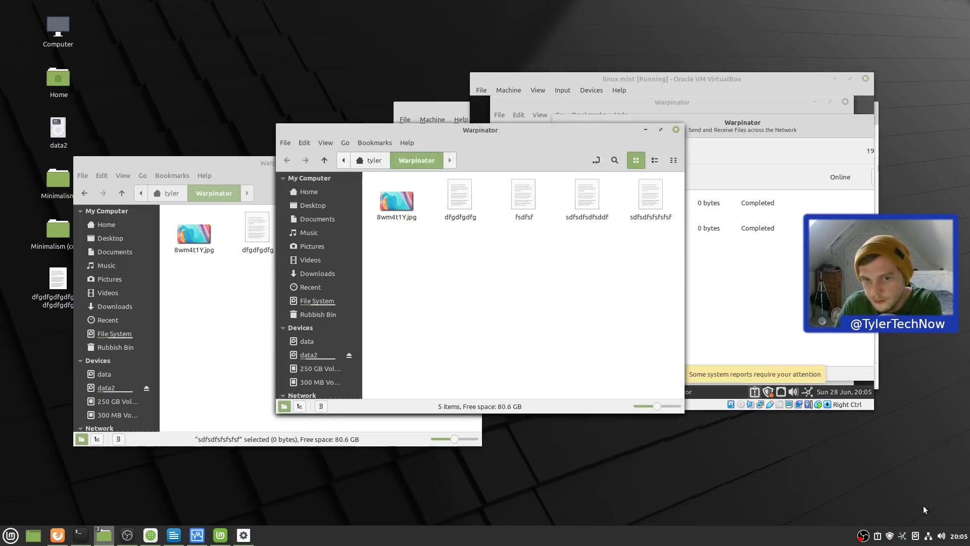
{"action": "double_click", "coordinate": [460, 196]}
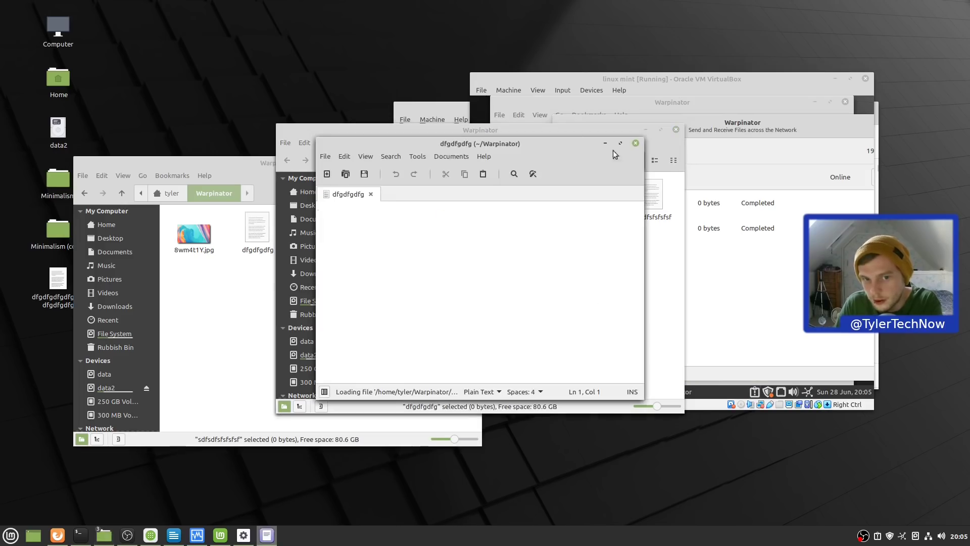
{"action": "left_click", "coordinate": [636, 144]}
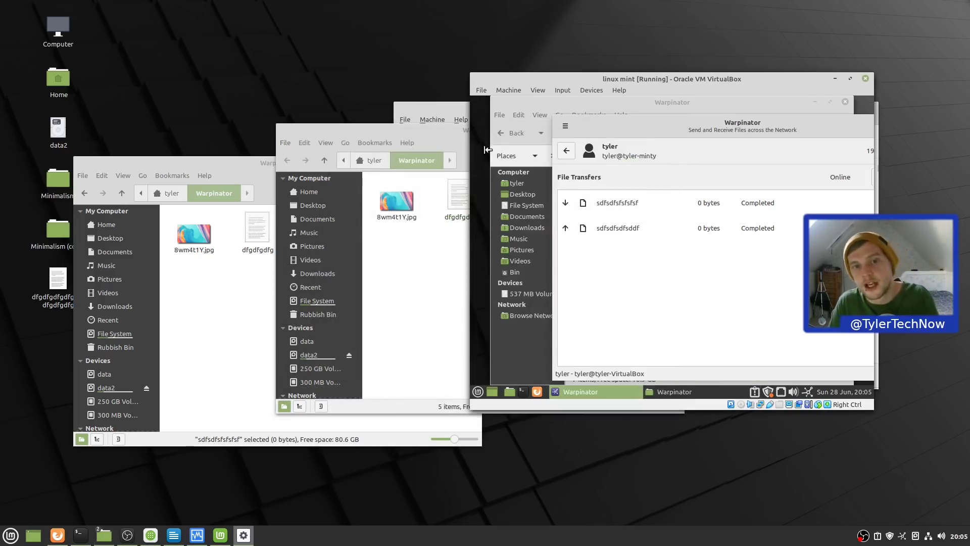
- Reposition the received-files Nemo window, then close it
{"action": "double_click", "coordinate": [415, 131]}
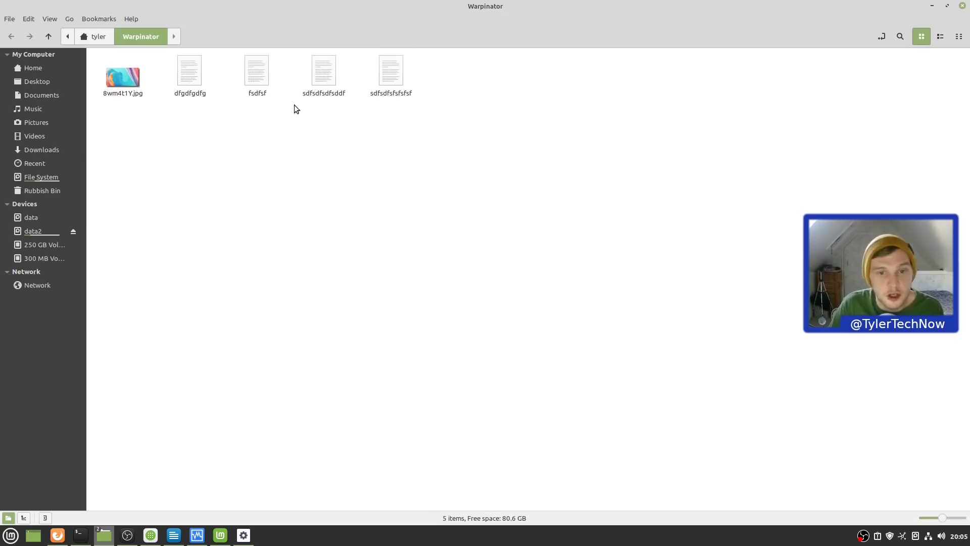
{"action": "left_click", "coordinate": [955, 7]}
{"action": "left_click_drag", "start_coordinate": [378, 166], "coordinate": [339, 96]}
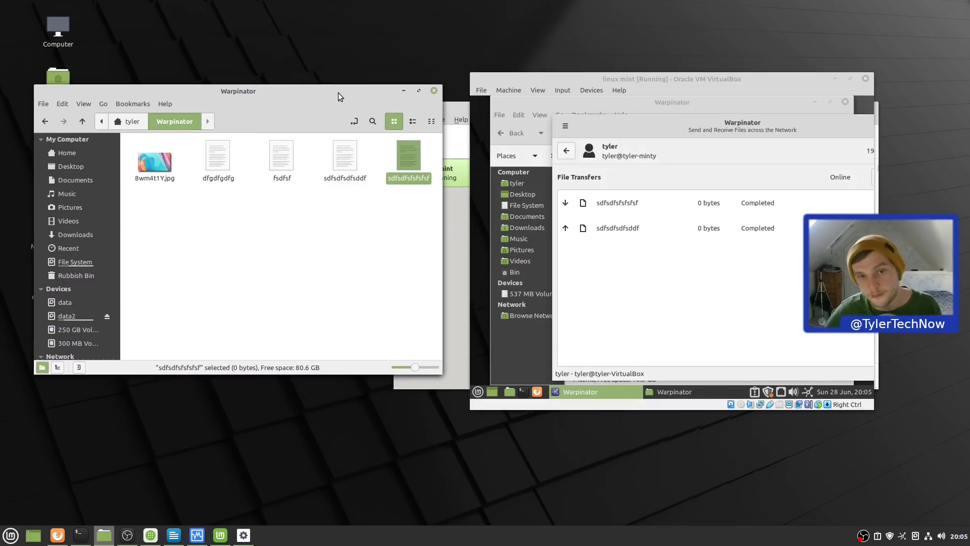
{"action": "left_click", "coordinate": [433, 94]}
- Power off the linux mint virtual machine in VirtualBox
{"action": "left_click", "coordinate": [865, 78]}
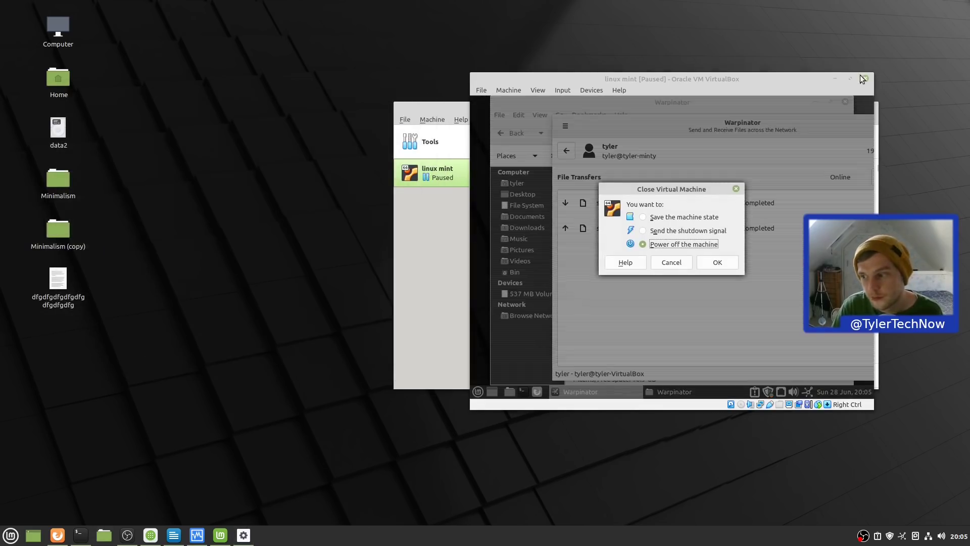
{"action": "left_click", "coordinate": [718, 263]}
{"action": "left_click_drag", "start_coordinate": [515, 105], "coordinate": [302, 105]}
- Close VirtualBox Manager, then launch Software Manager and a terminal
{"action": "left_click", "coordinate": [659, 107]}
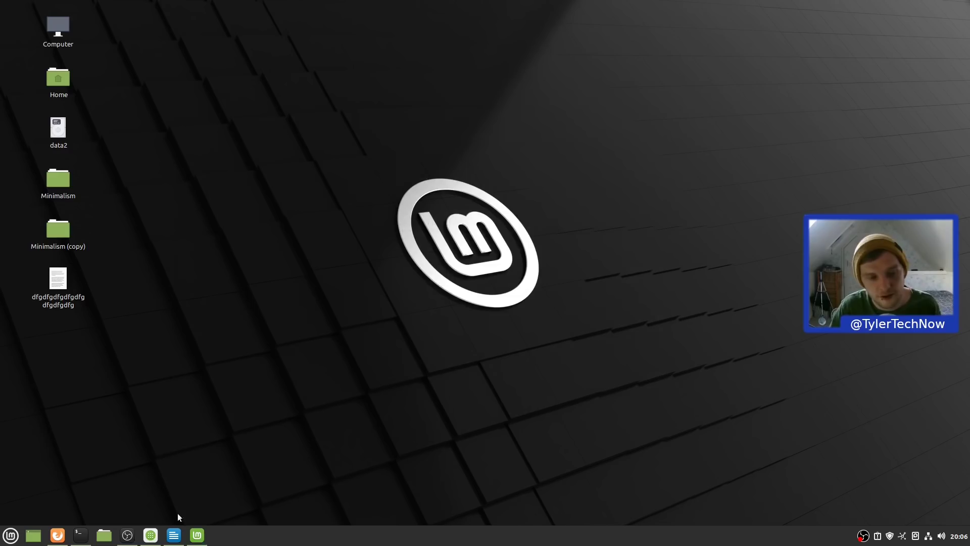
{"action": "left_click", "coordinate": [184, 498]}
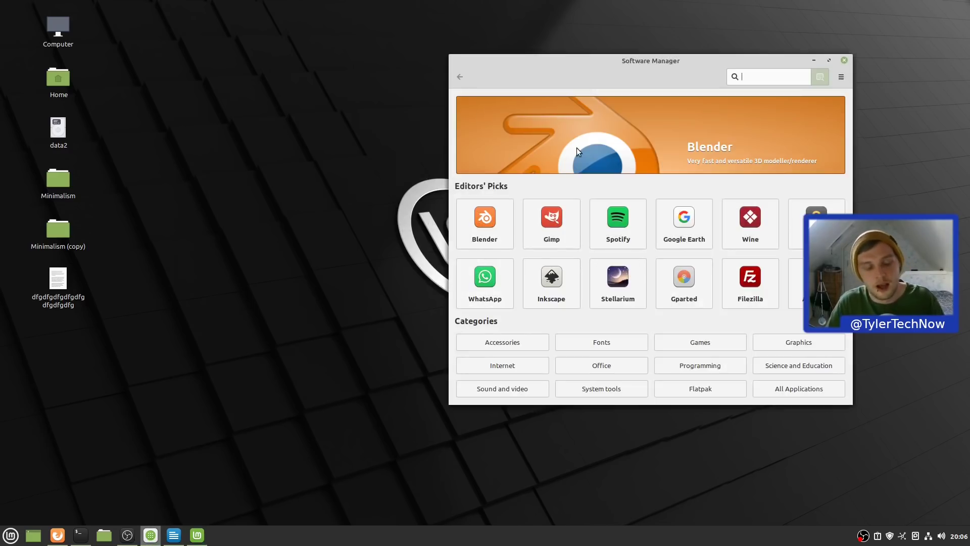
{"action": "key", "text": "ctrl+alt+t"}
- Rerun 'sudo apt install snapd' with the sudo password, showing snapd has no installation candidate
{"action": "type", "text": "uname -a"}
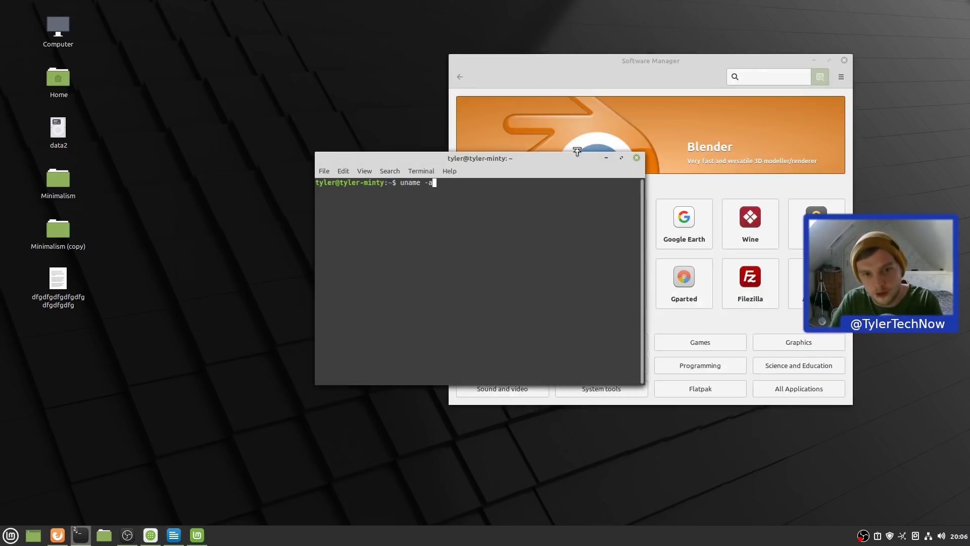
{"action": "key", "text": "Up"}
{"action": "key", "text": "Down"}
{"action": "key", "text": "Up"}
{"action": "key", "text": "Up"}
{"action": "key", "text": "Down"}
{"action": "key", "text": "Up"}
{"action": "key", "text": "Return"}
{"action": "type", "text": "*********"}
{"action": "key", "text": "Return"}
{"action": "left_click_drag", "start_coordinate": [483, 160], "coordinate": [270, 128]}
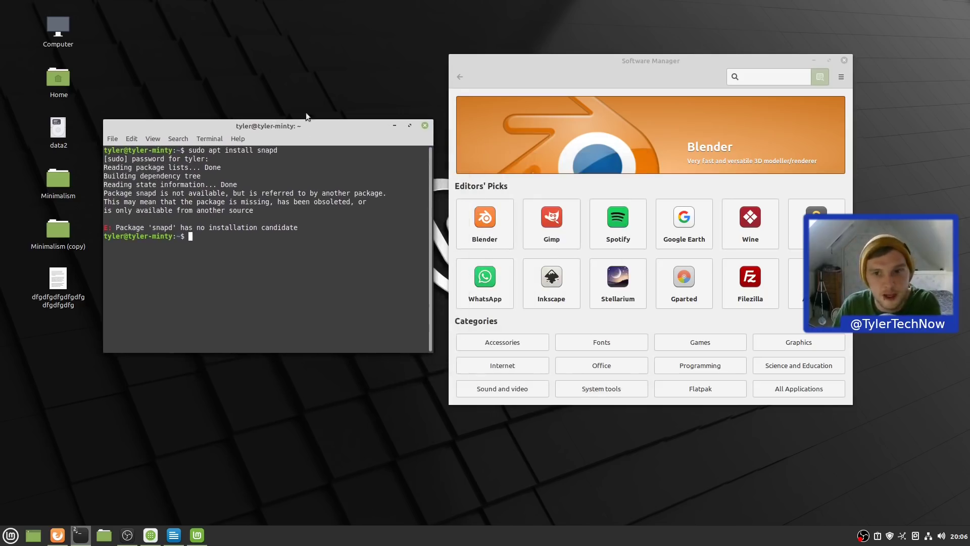
{"action": "left_click", "coordinate": [646, 58]}
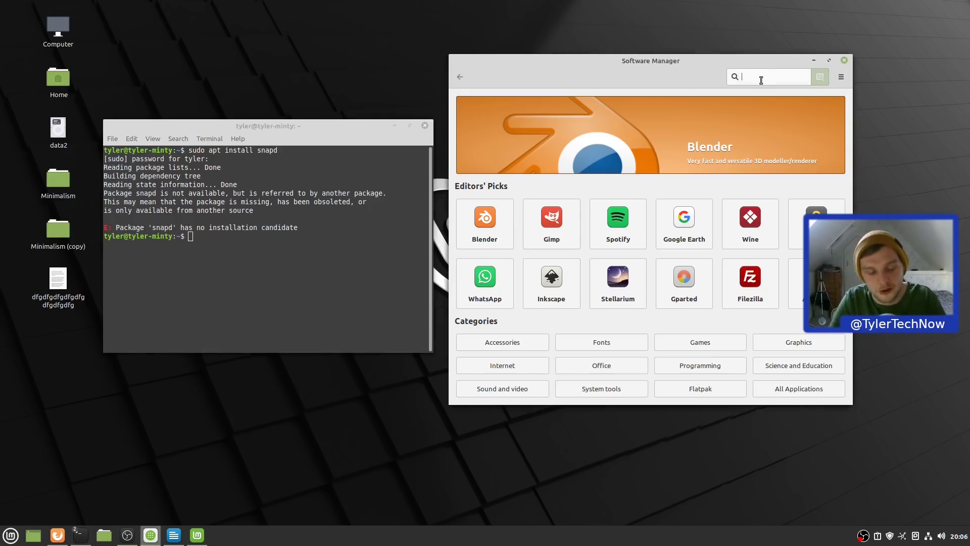
- Search for chromium and install the Chromium-browser package, authenticating with the password
{"action": "type", "text": "chromium"}
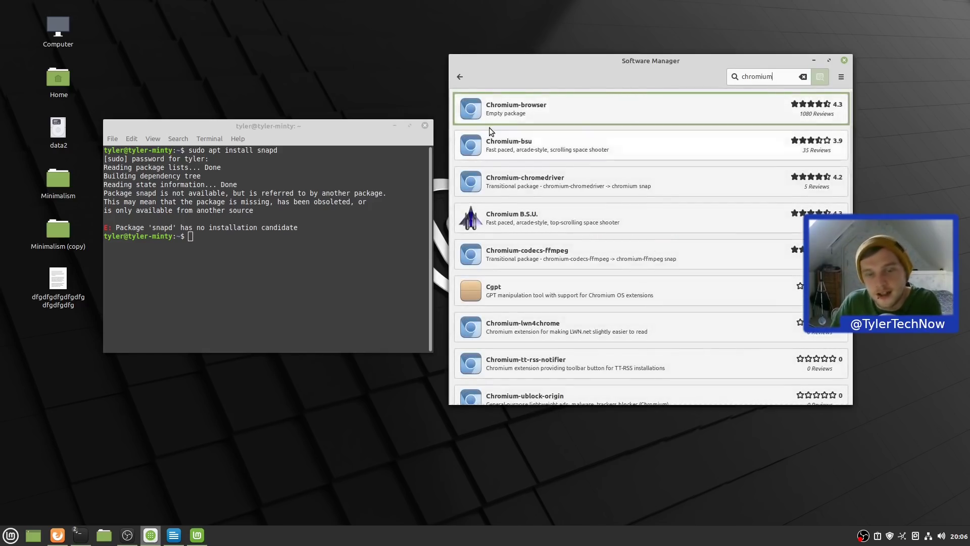
{"action": "left_click", "coordinate": [549, 122]}
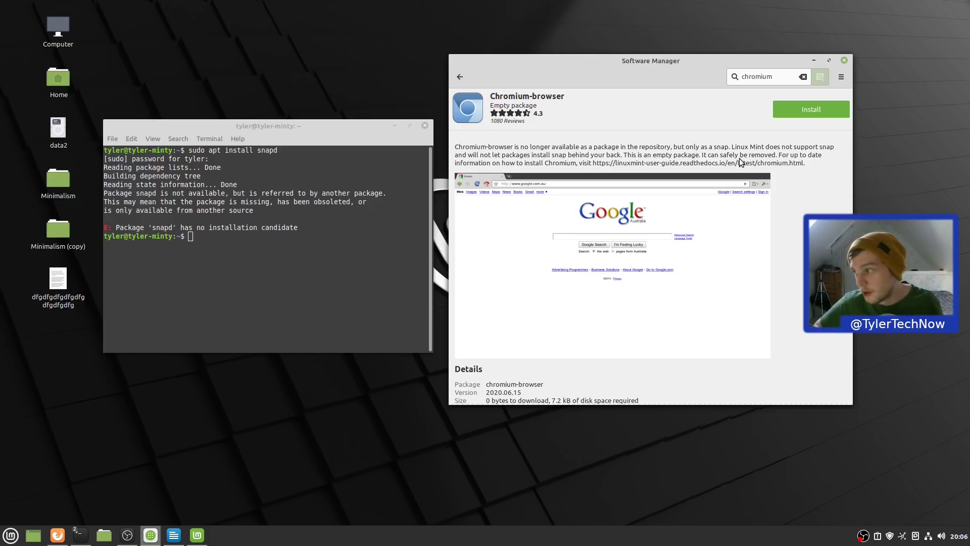
{"action": "left_click", "coordinate": [832, 111]}
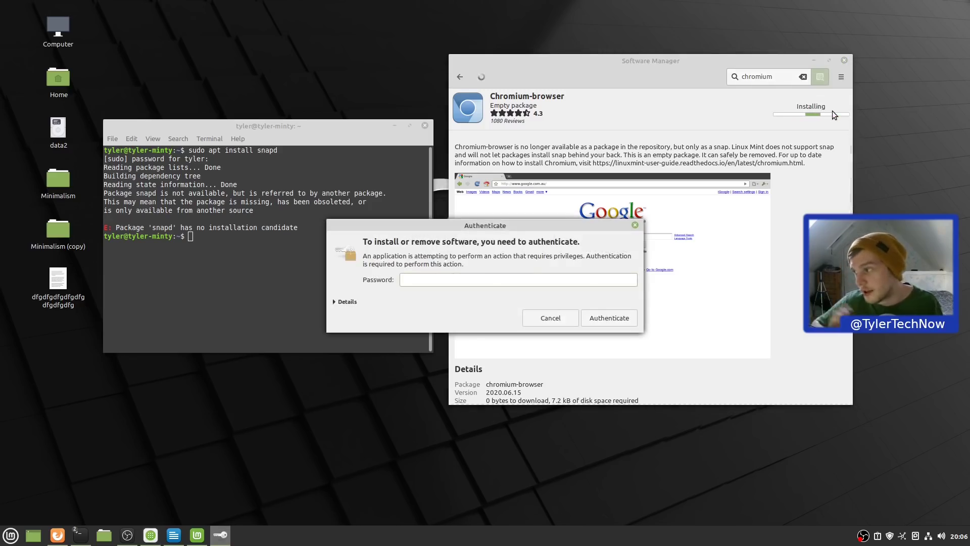
{"action": "type", "text": "••••••"}
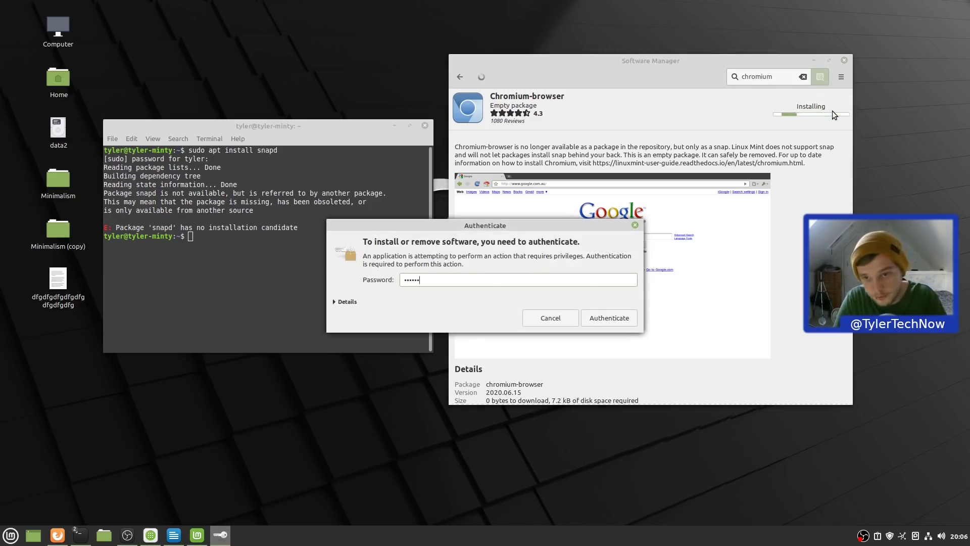
{"action": "type", "text": "•"}
{"action": "key", "text": "Return"}
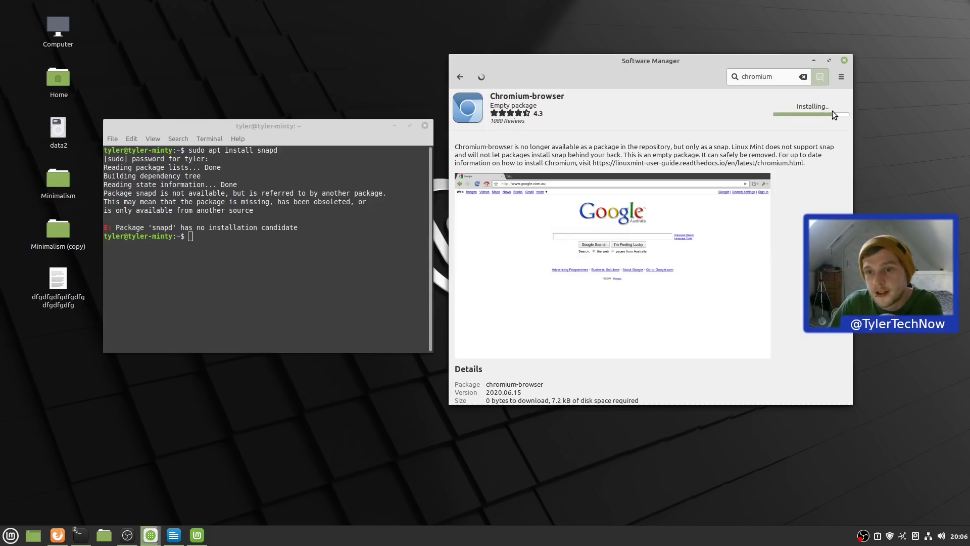
- Look for Chromium in the application menu, then remove the Chromium-browser package
{"action": "key", "text": "super"}
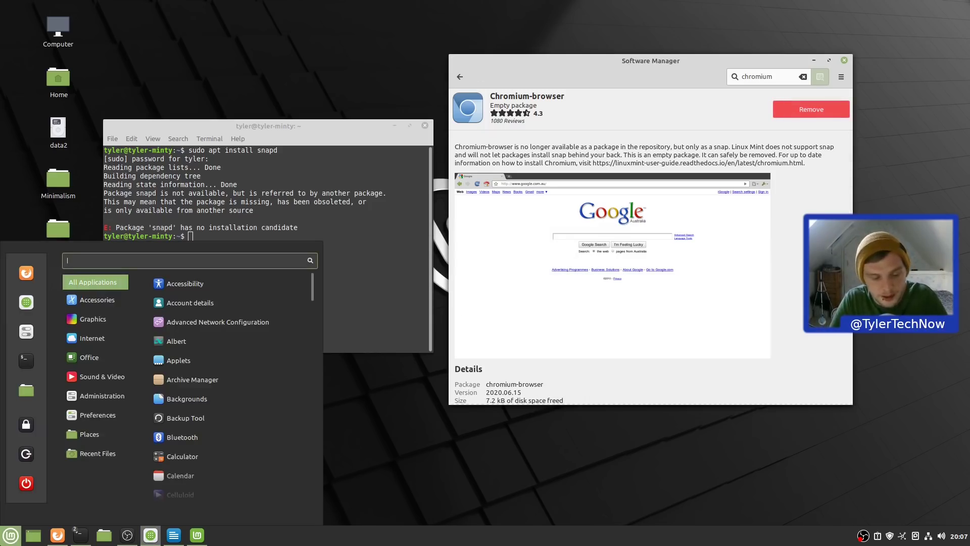
{"action": "type", "text": "chrom"}
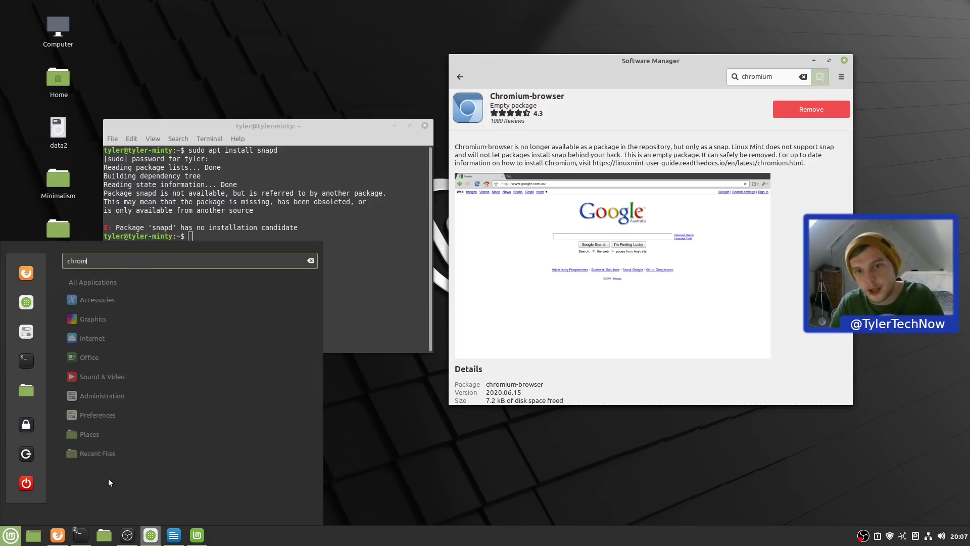
{"action": "key", "text": "Escape"}
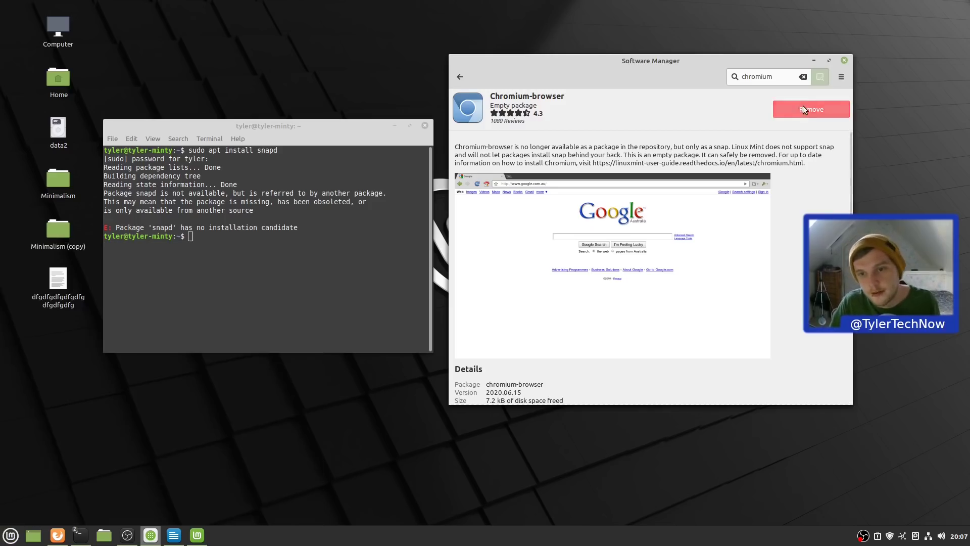
{"action": "left_click", "coordinate": [804, 107]}
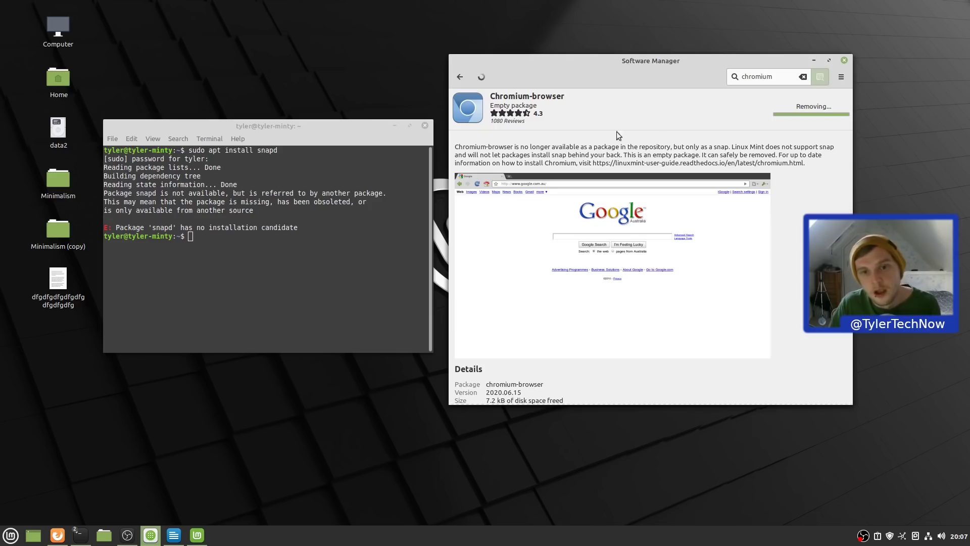
- Return to the chromium results and replace the search text with 'kdenlive'
{"action": "key", "text": "alt+Left"}
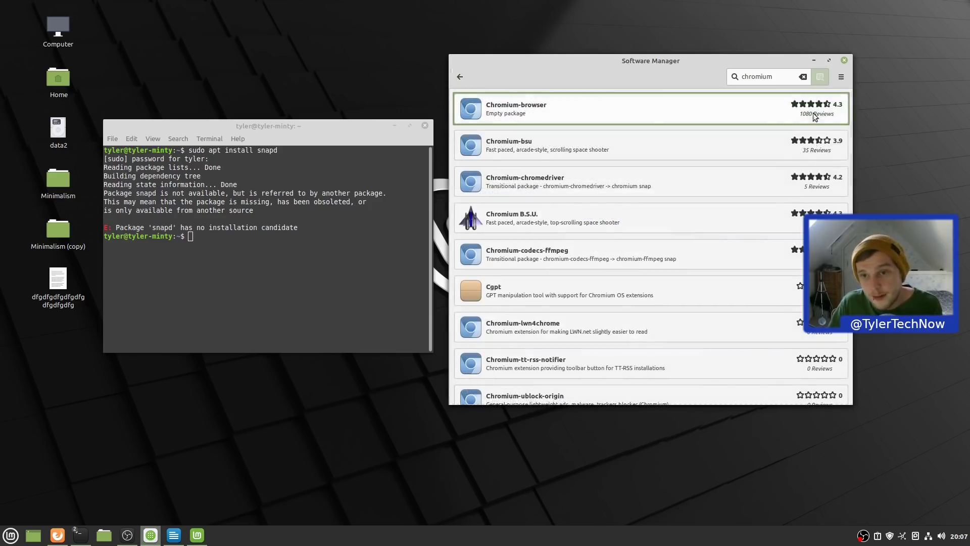
{"action": "double_click", "coordinate": [765, 77]}
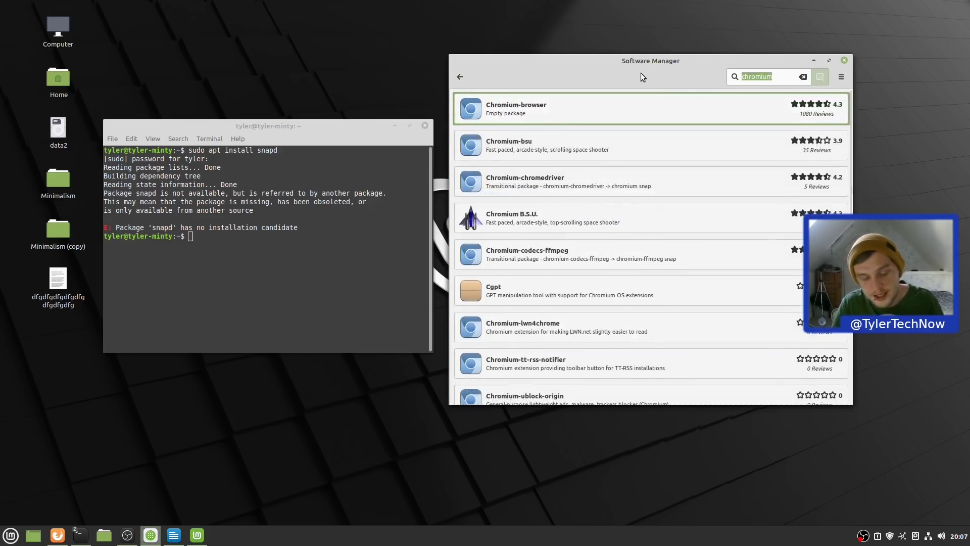
{"action": "type", "text": "kdenlive"}
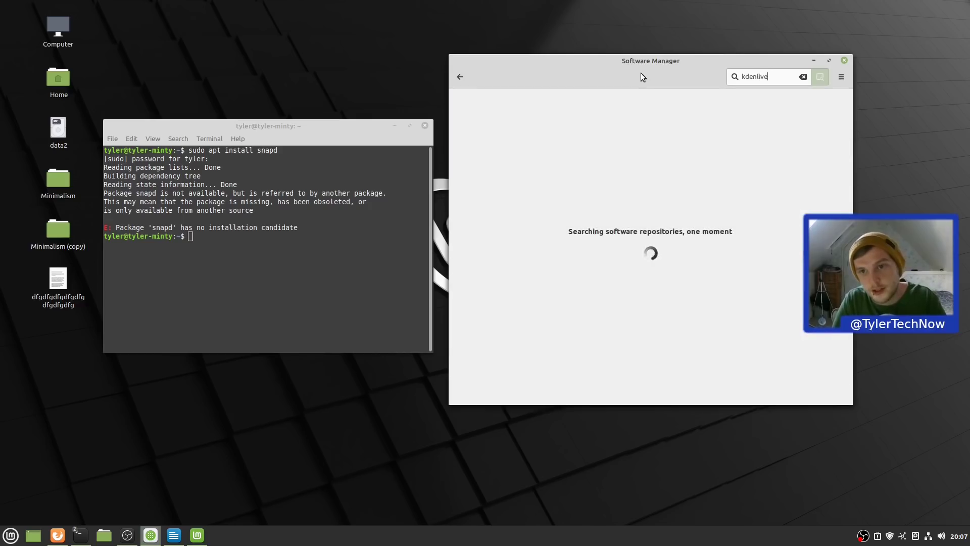